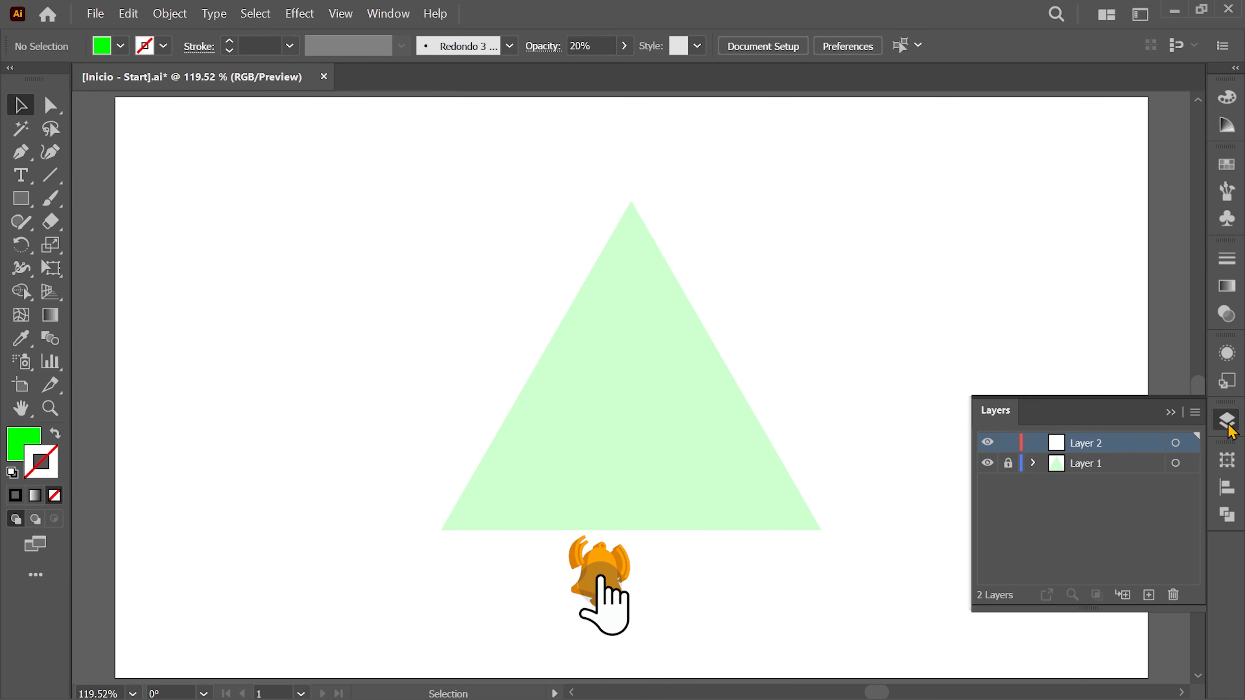
# Step: Draw a line segment 1630 px long at a 0° angle, starting at the artboard's left edge below the triangle
pyautogui.click(925, 429)
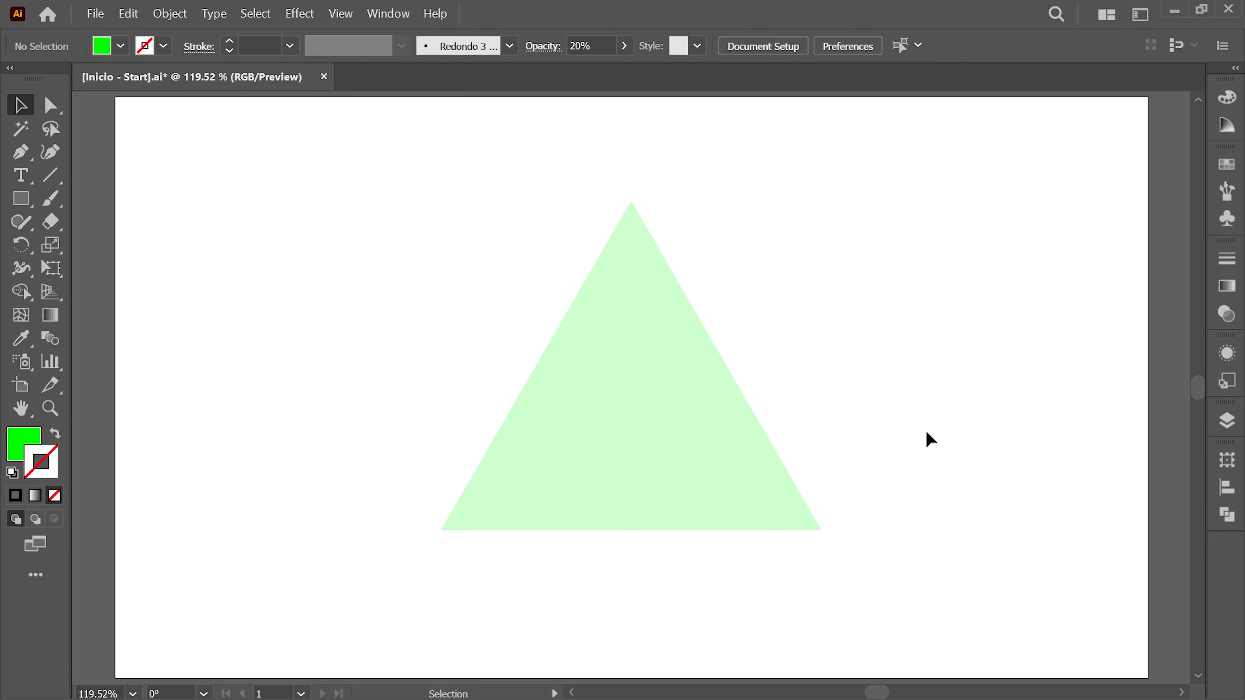
pyautogui.click(49, 175)
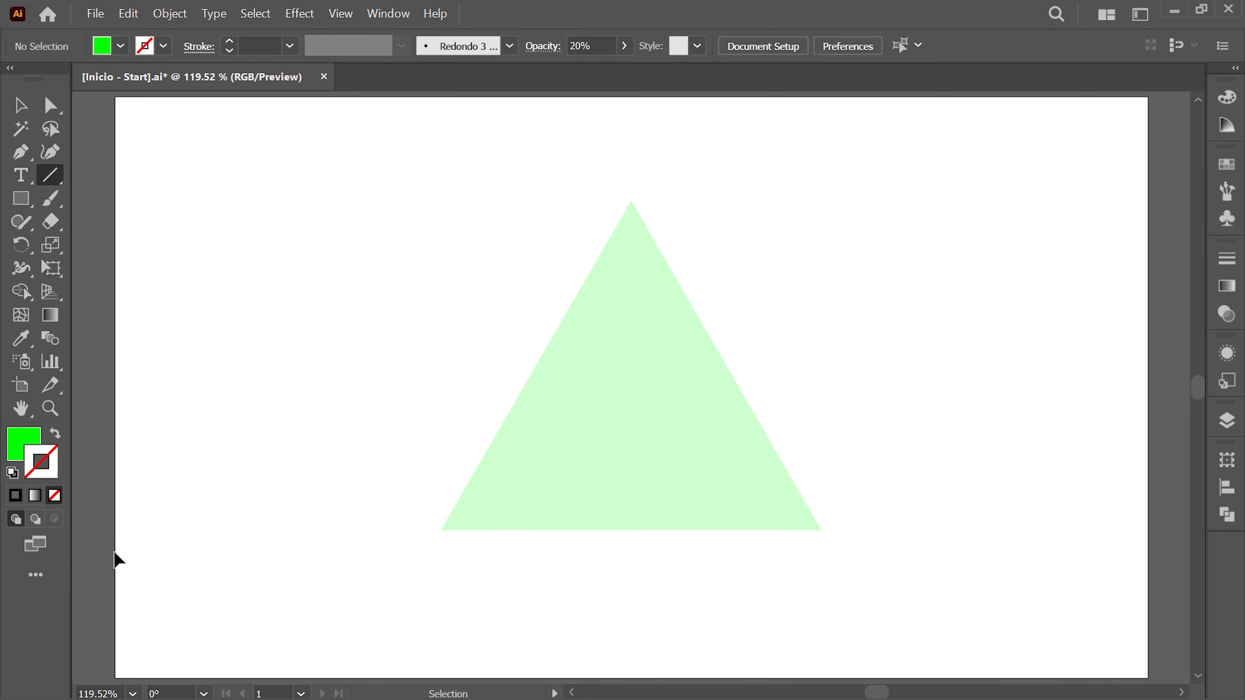
pyautogui.click(112, 552)
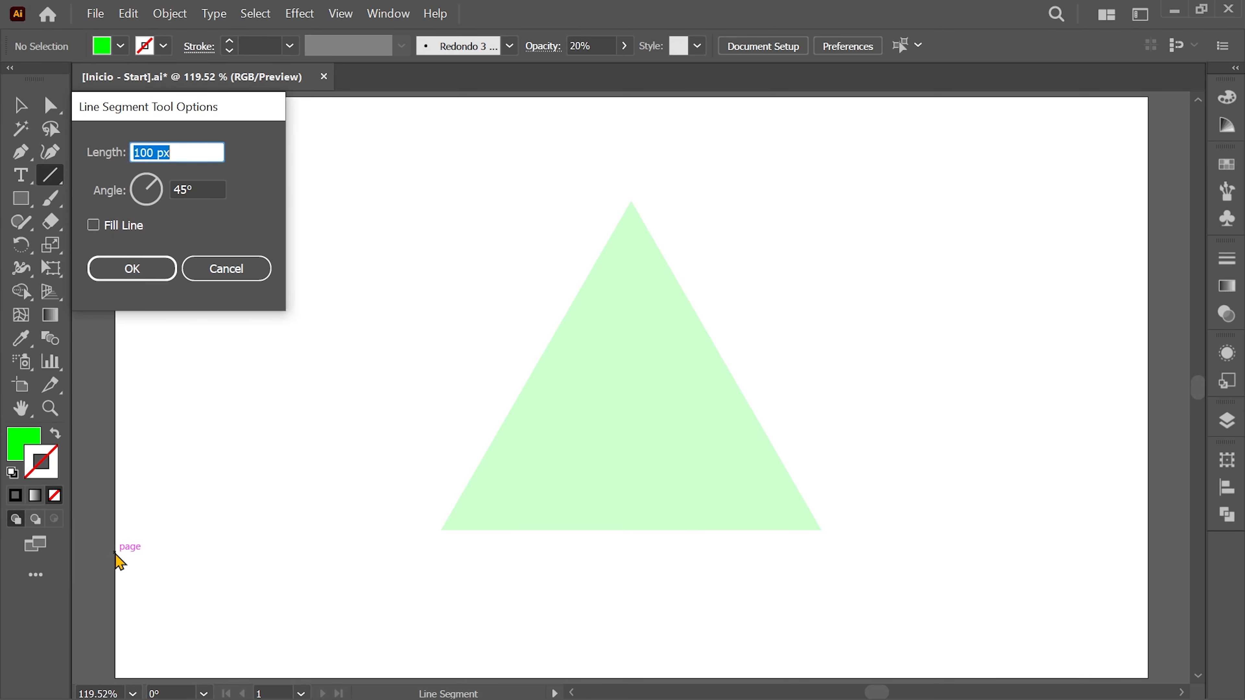
pyautogui.write('1630')
pyautogui.press('Tab')
pyautogui.write('0')
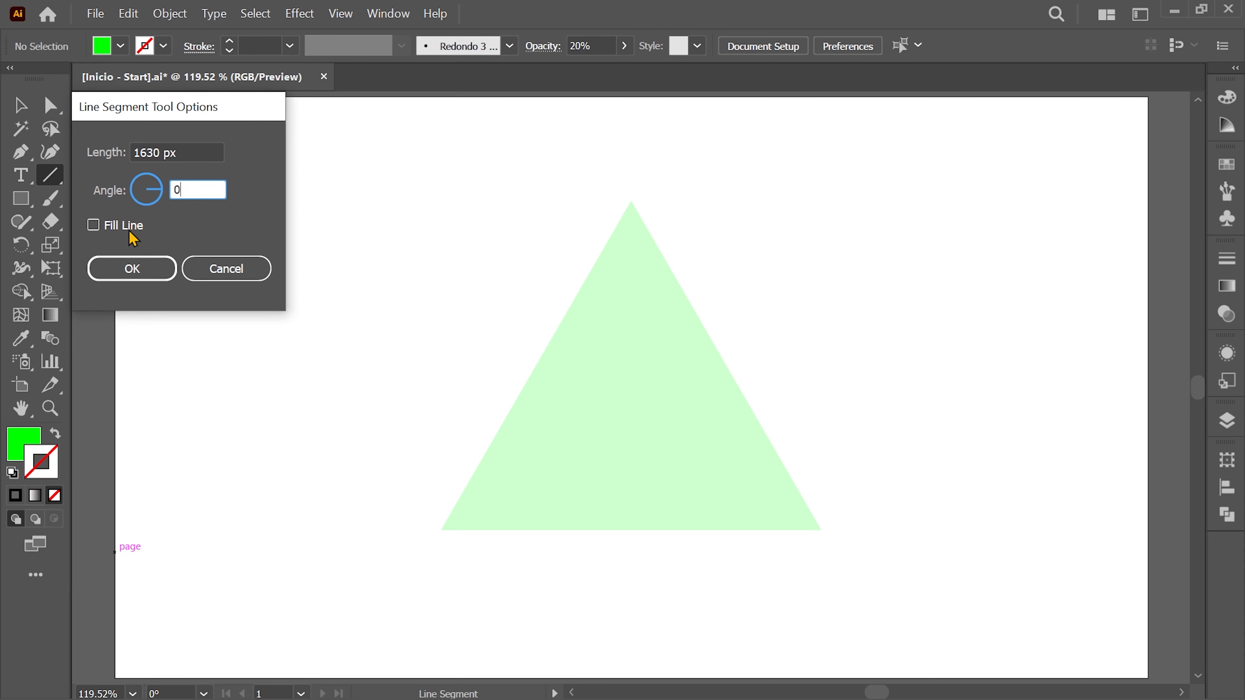
pyautogui.click(145, 269)
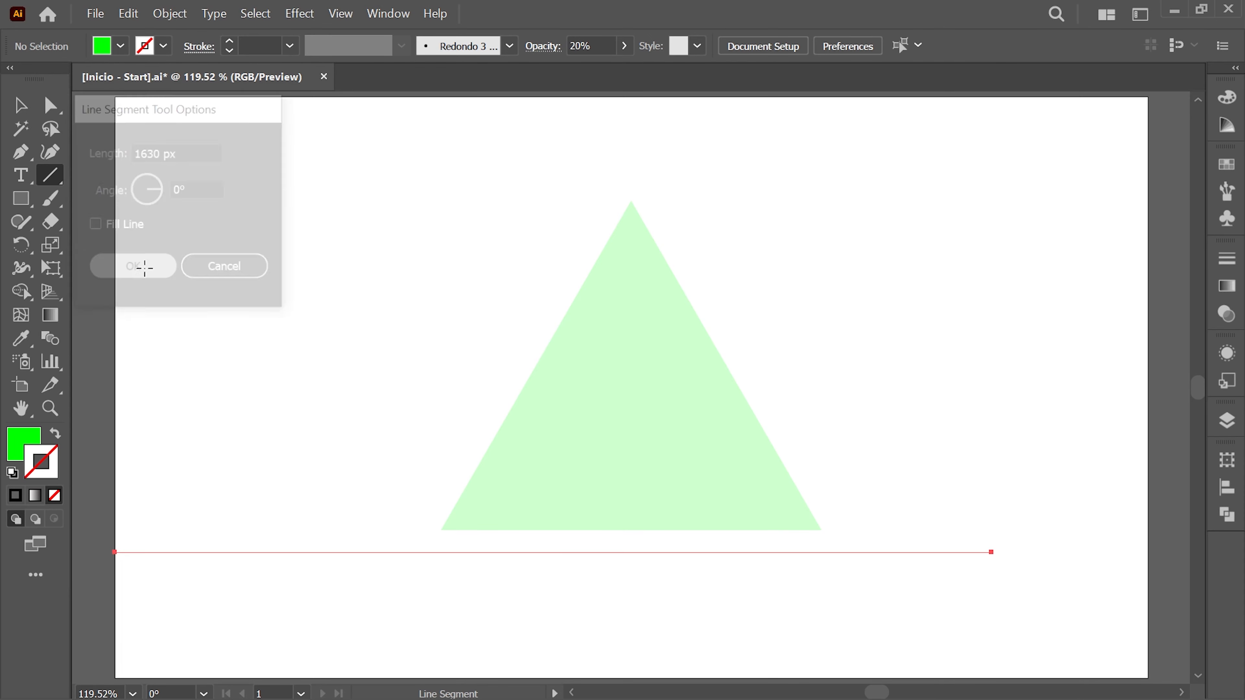
# Step: Position the horizontal line's centre at X 540 px and Y 1429 px
pyautogui.click(22, 106)
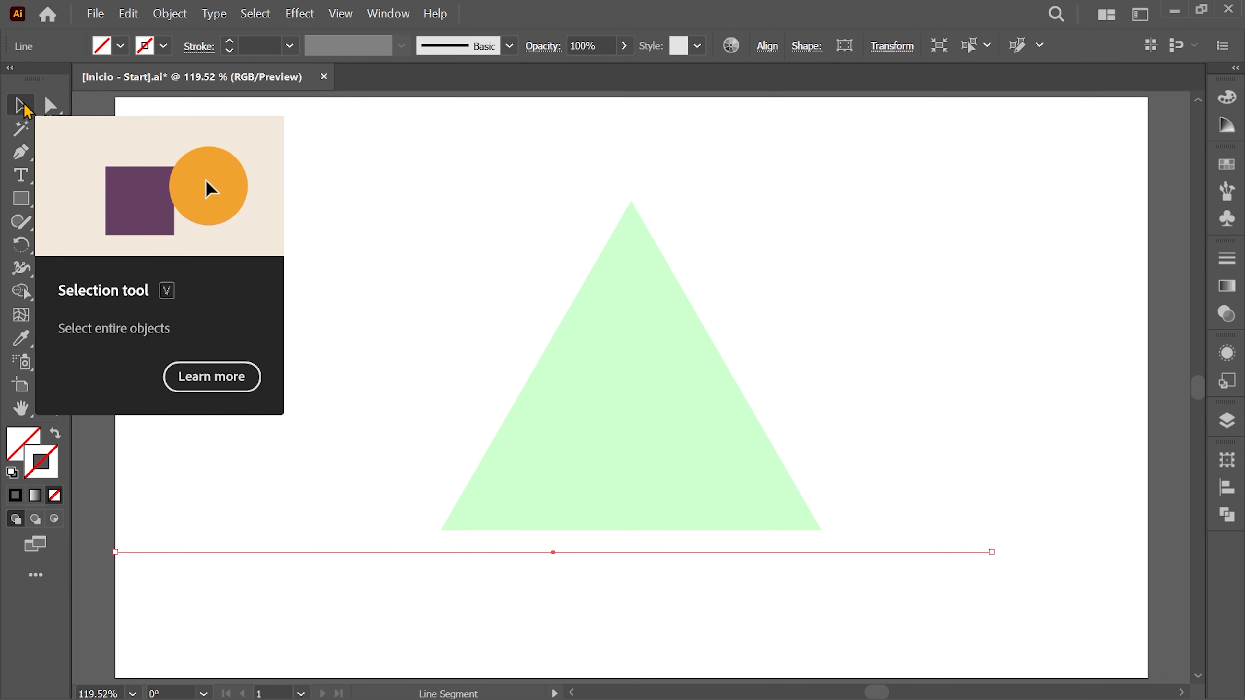
pyautogui.click(23, 109)
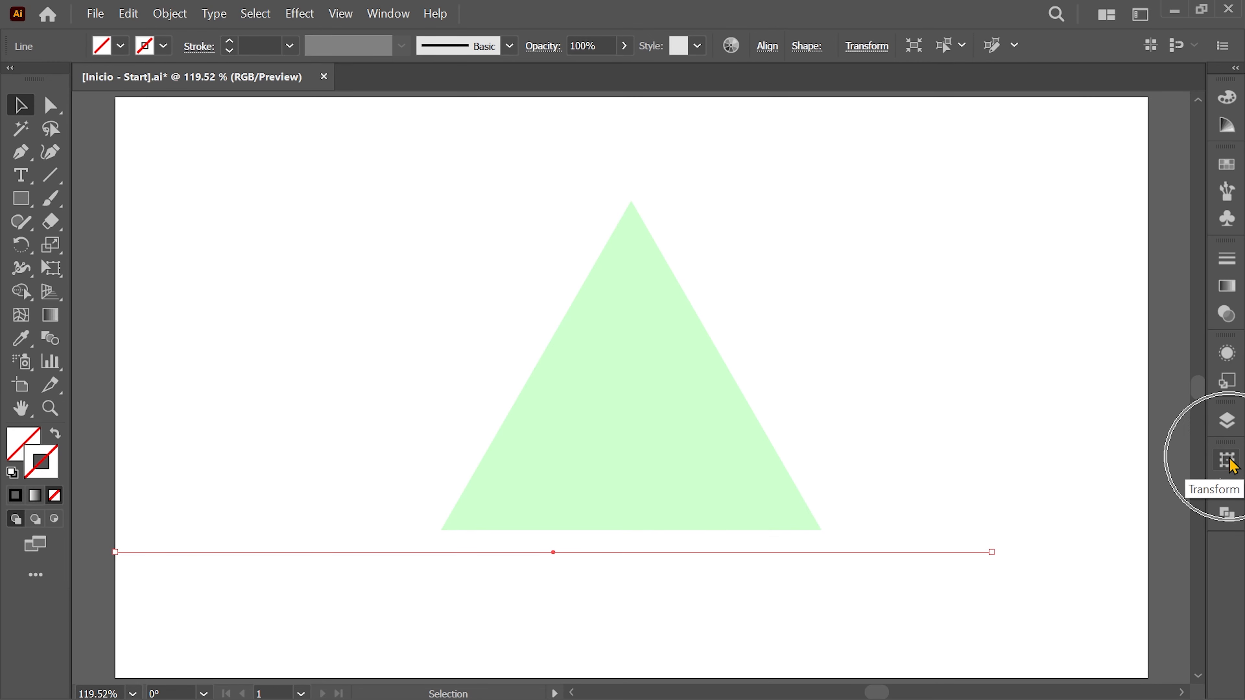
pyautogui.click(1230, 463)
pyautogui.click(1022, 437)
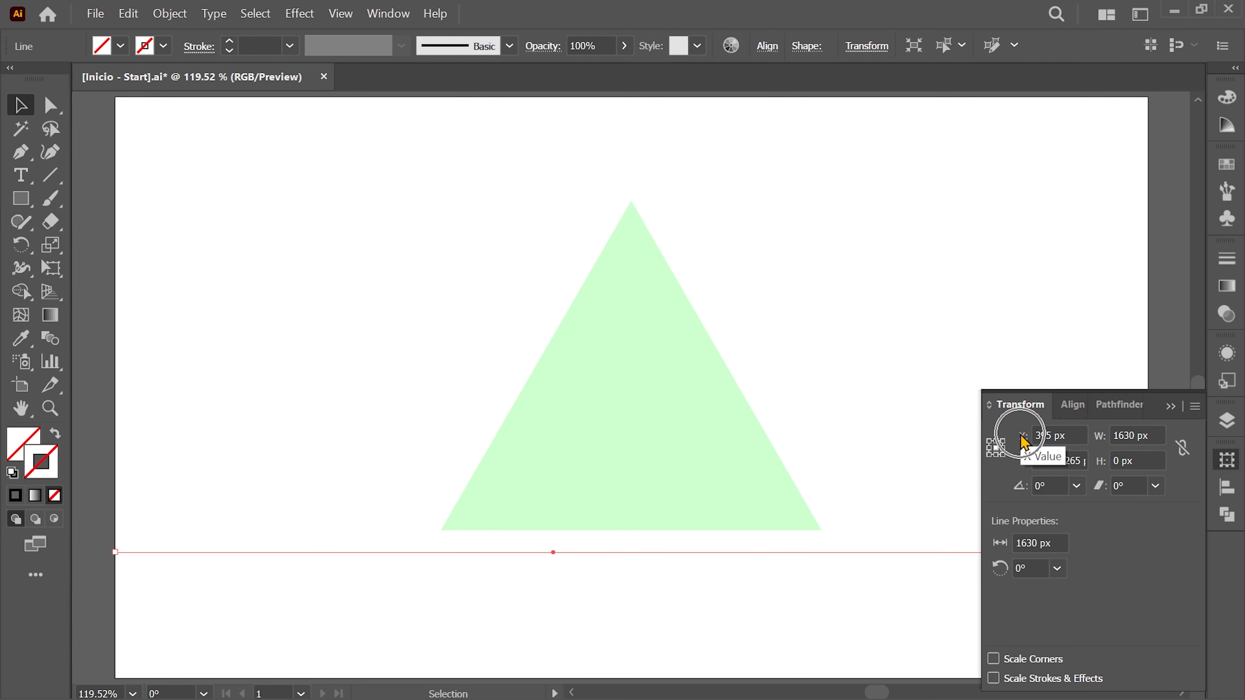
pyautogui.write('540')
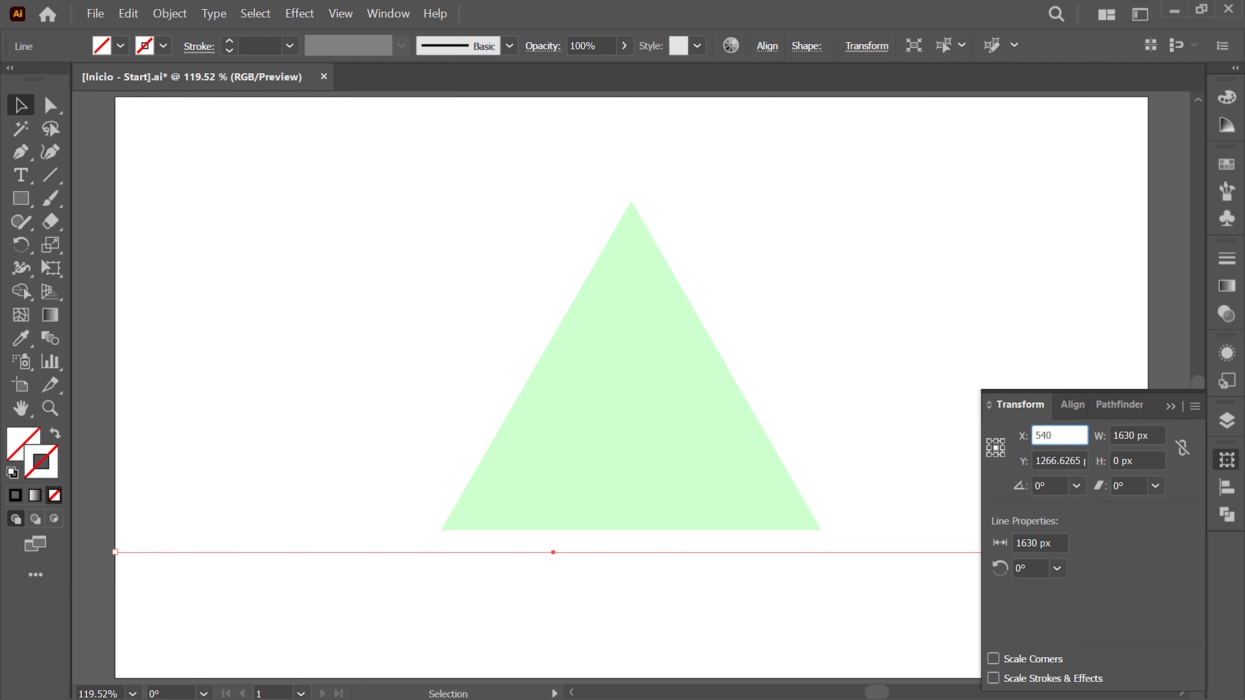
pyautogui.press('Tab')
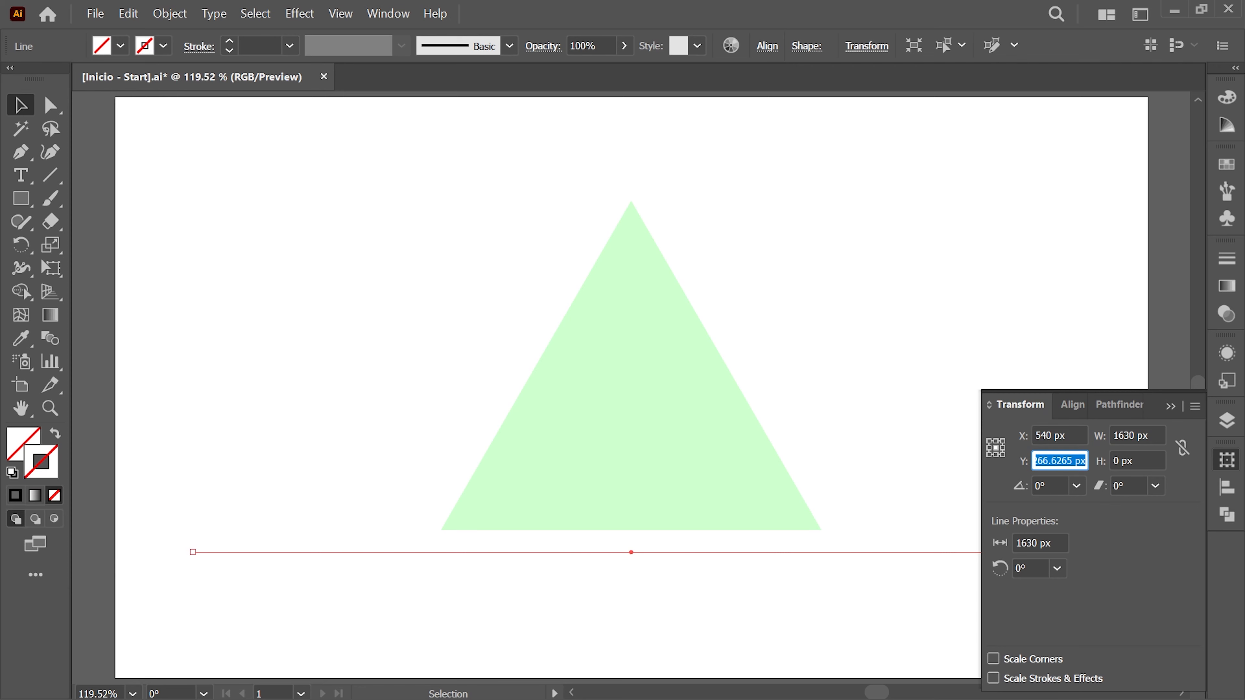
pyautogui.write('1429')
pyautogui.press('Return')
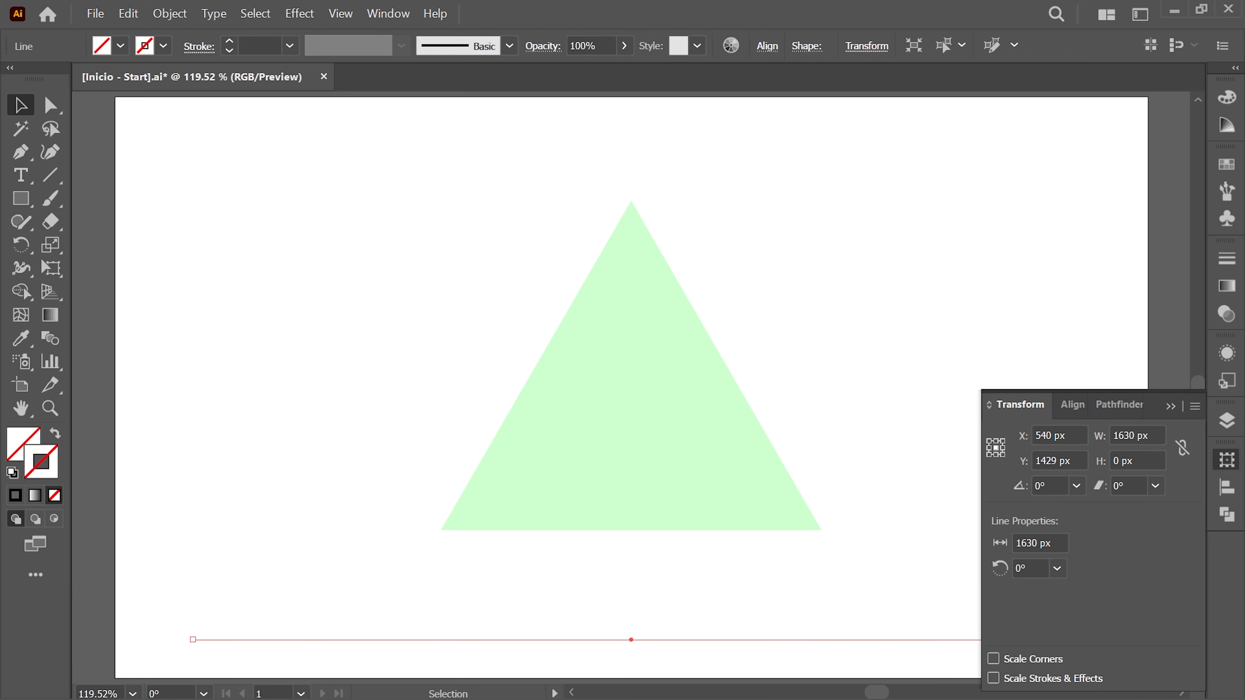
# Step: Give the horizontal line a black stroke
pyautogui.click(1225, 100)
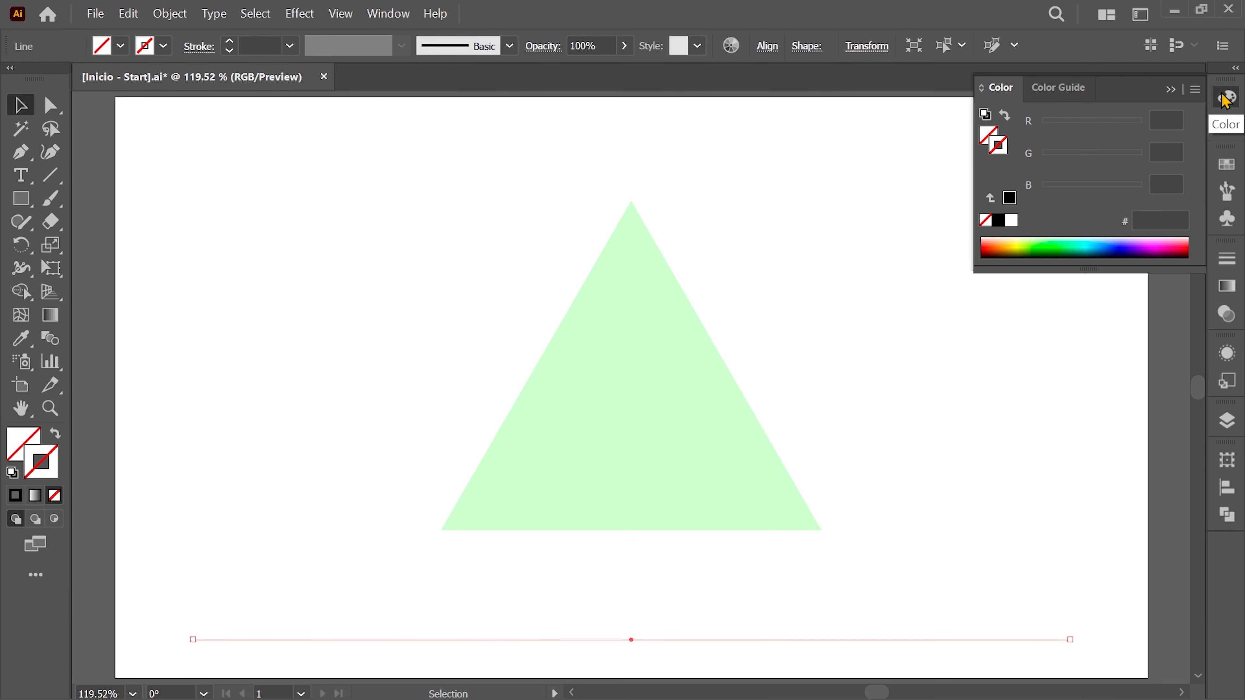
pyautogui.click(1010, 197)
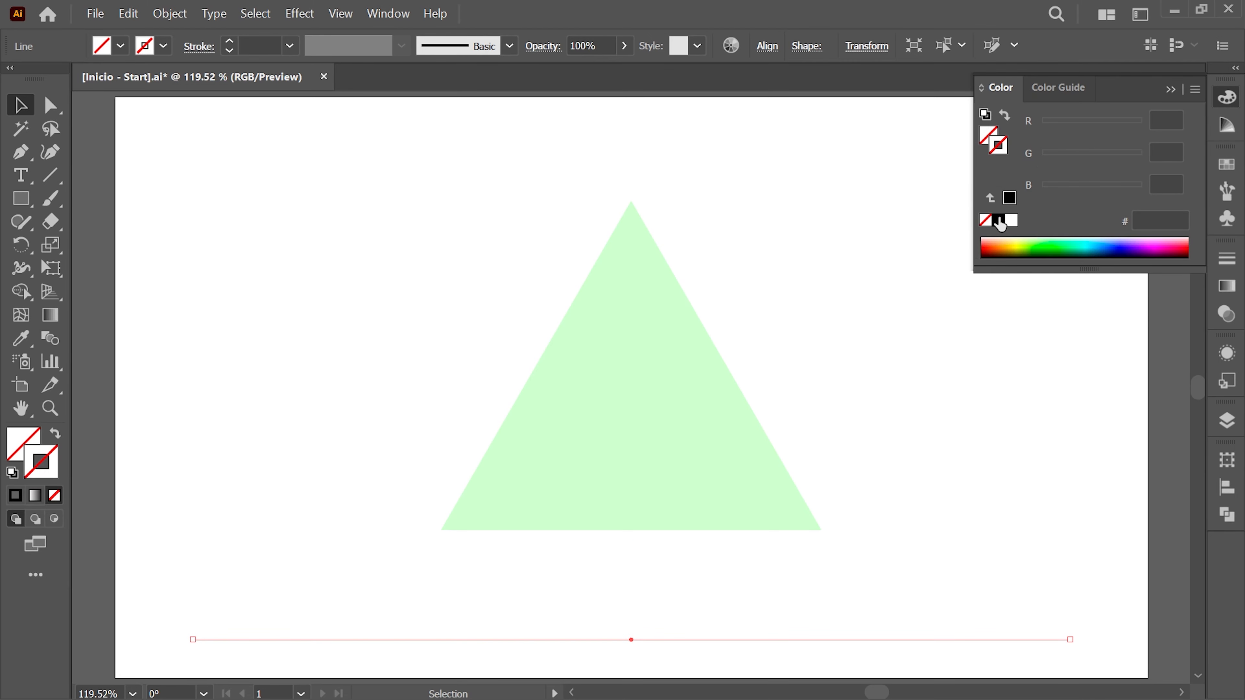
pyautogui.click(1226, 100)
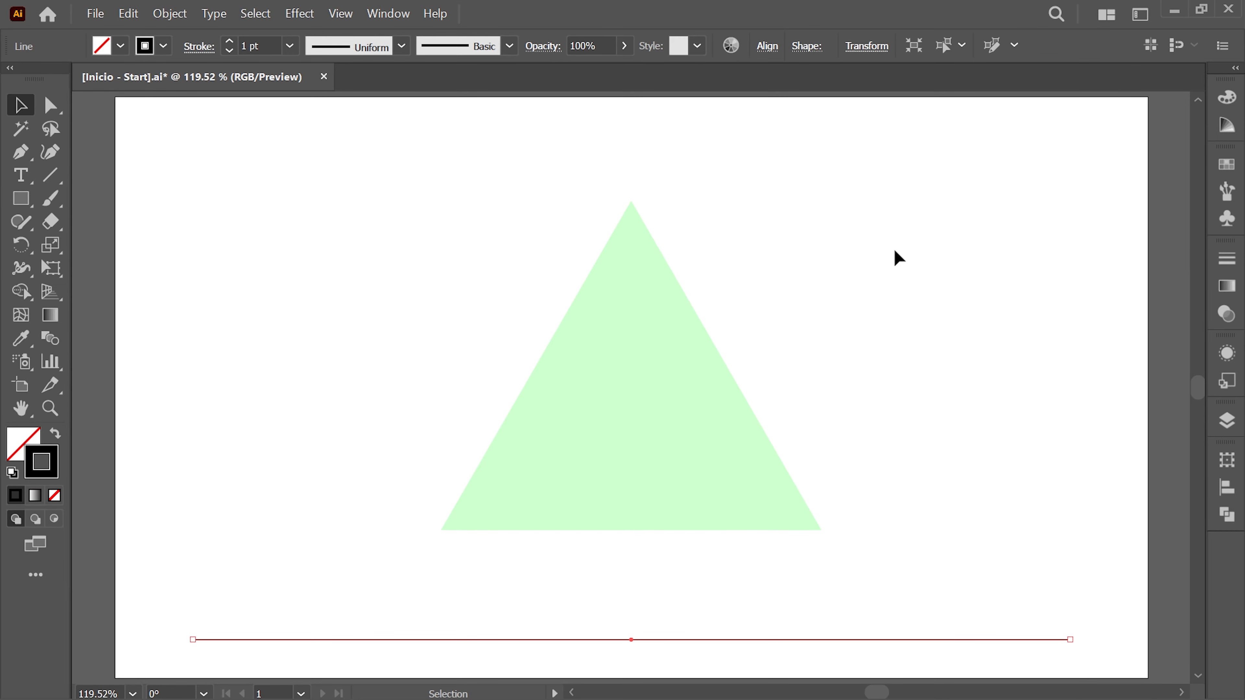
# Step: Make a copy of the line moved vertically by -815 px, with no horizontal offset
pyautogui.click(173, 16)
pyautogui.moveTo(338, 54)
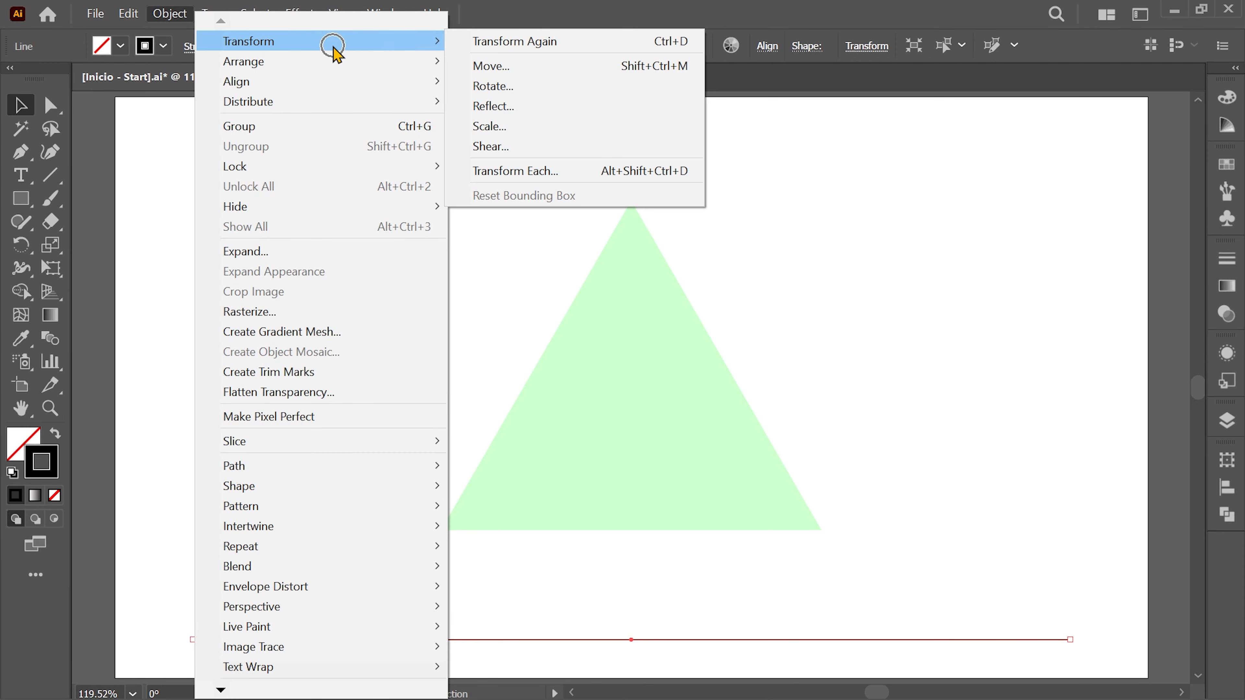
pyautogui.click(523, 69)
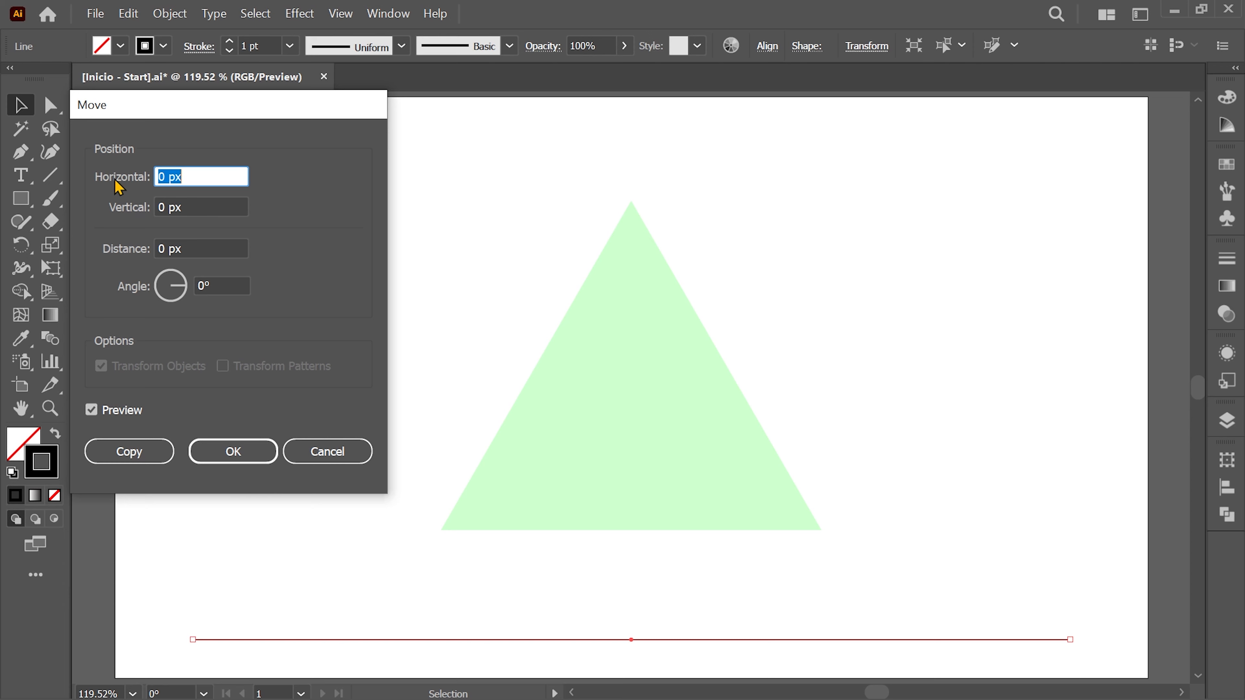
pyautogui.press('Tab')
pyautogui.write('-815')
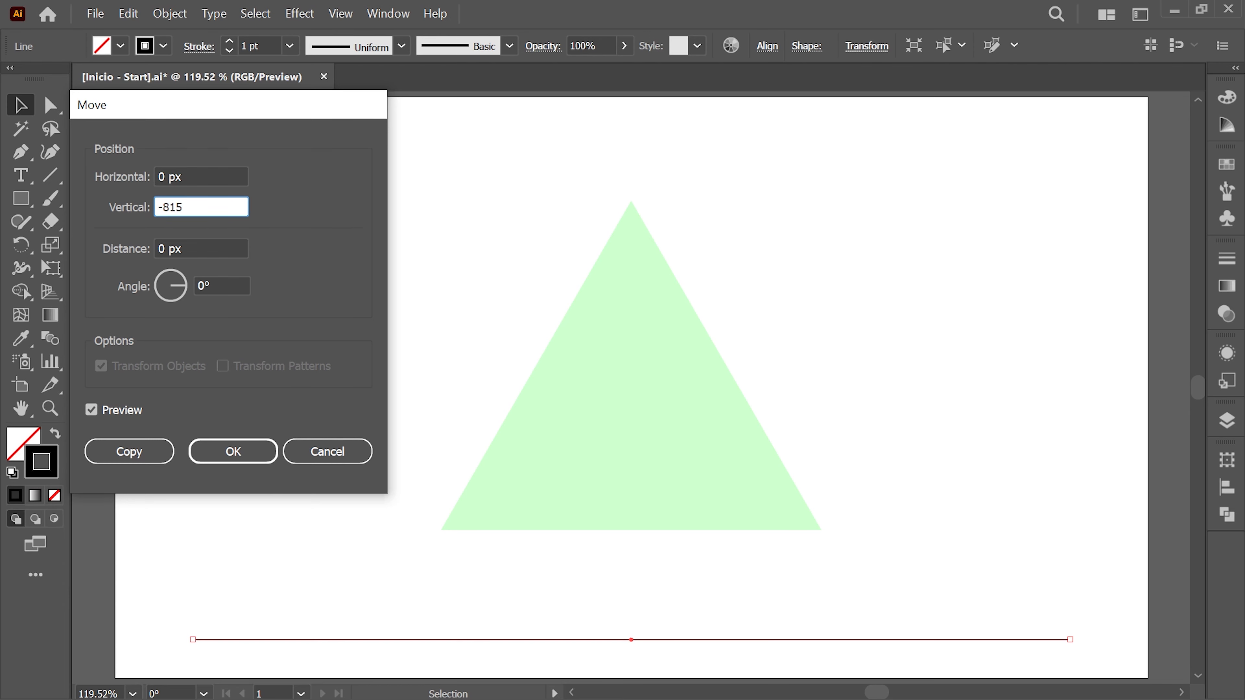
pyautogui.click(145, 455)
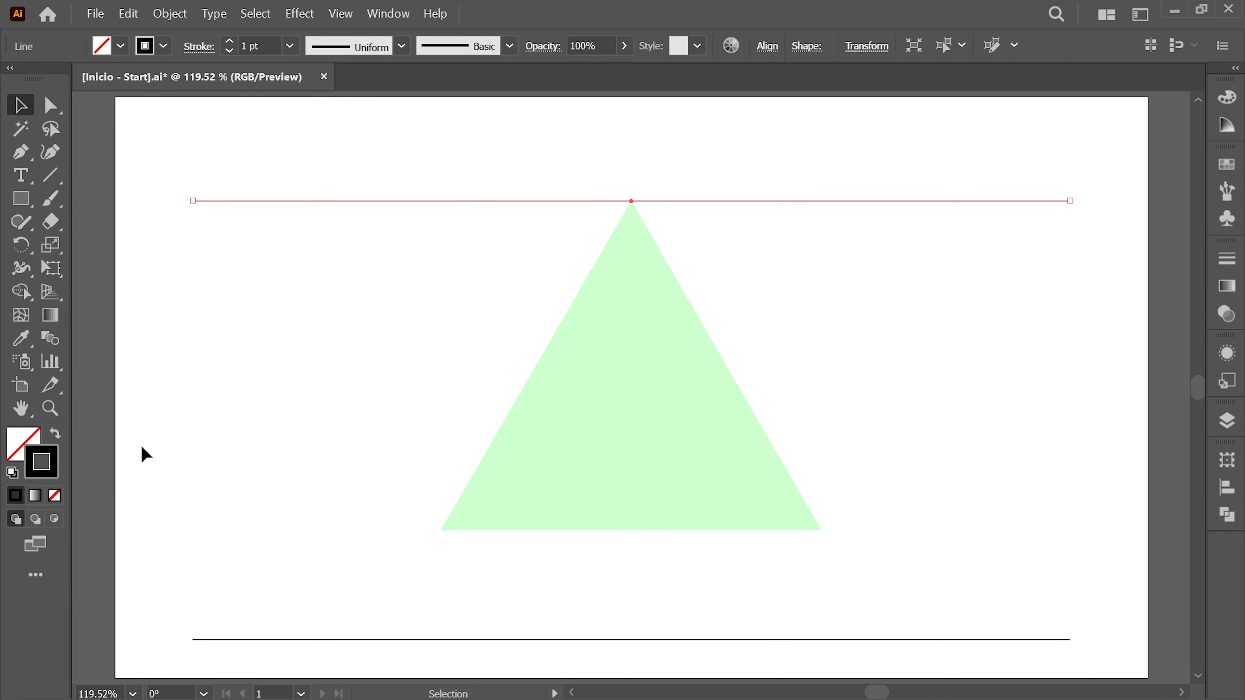
# Step: Select both horizontal lines and make a blend between them
pyautogui.press('ctrl')
pyautogui.press('ctrl')
pyautogui.click(265, 15)
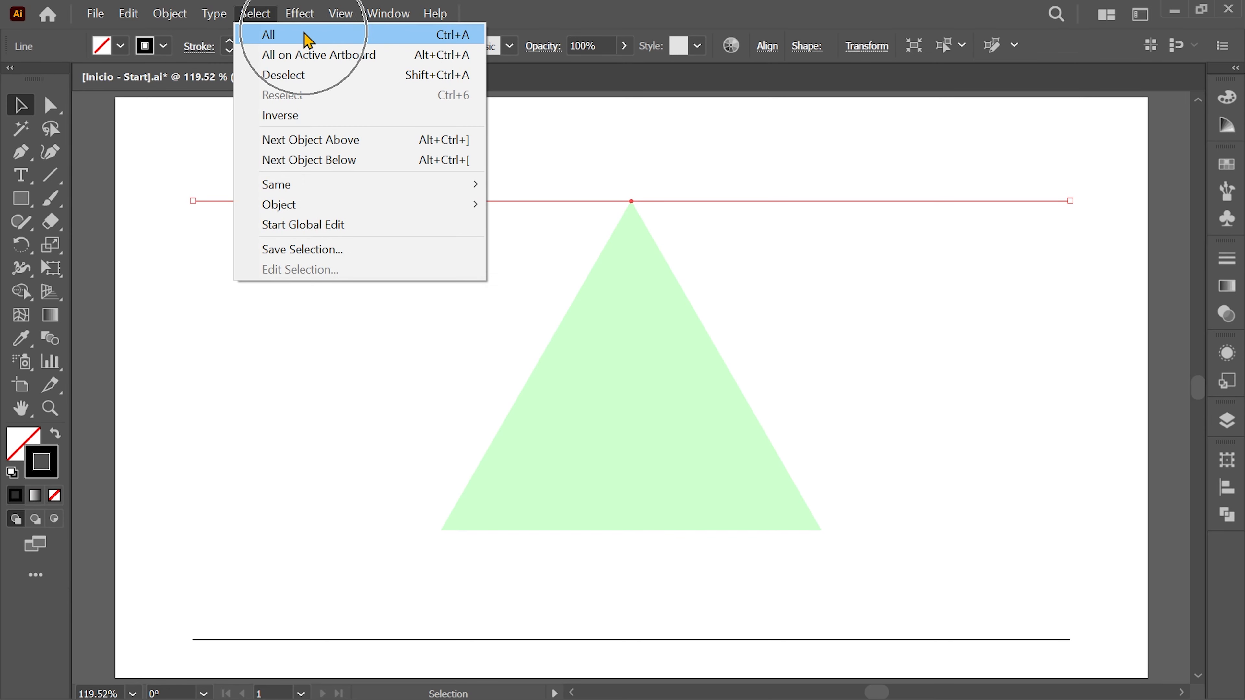
pyautogui.click(269, 34)
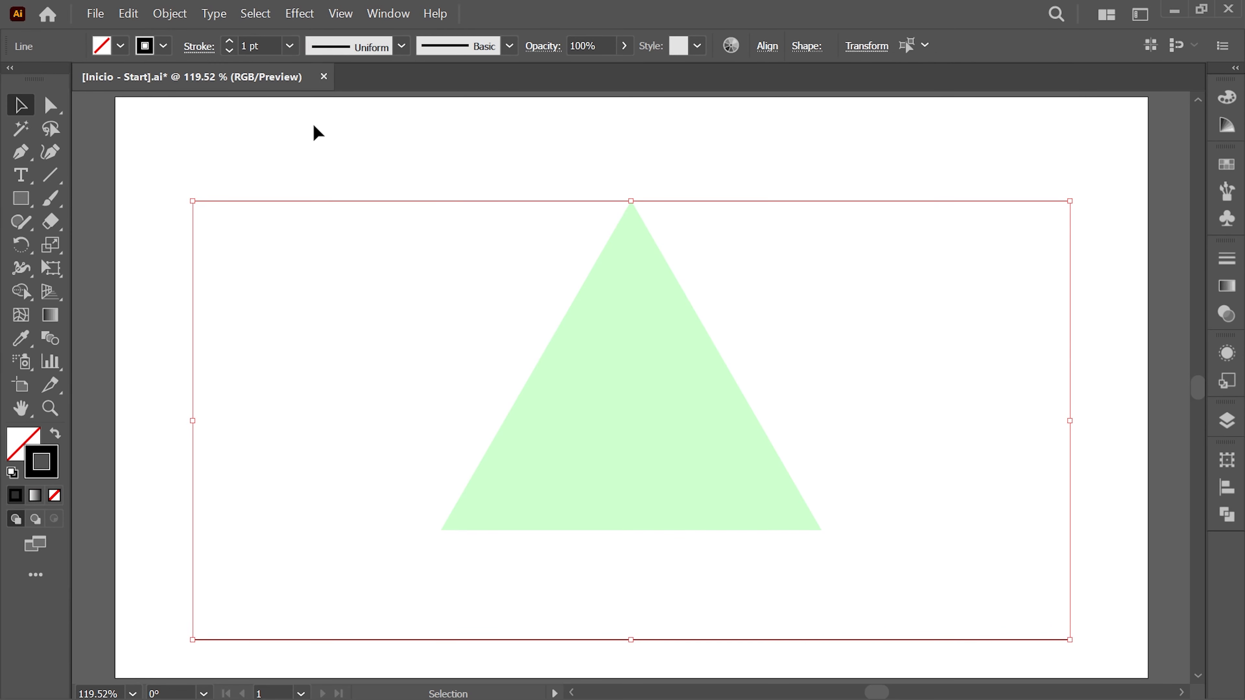
pyautogui.click(172, 15)
pyautogui.click(321, 574)
pyautogui.click(539, 429)
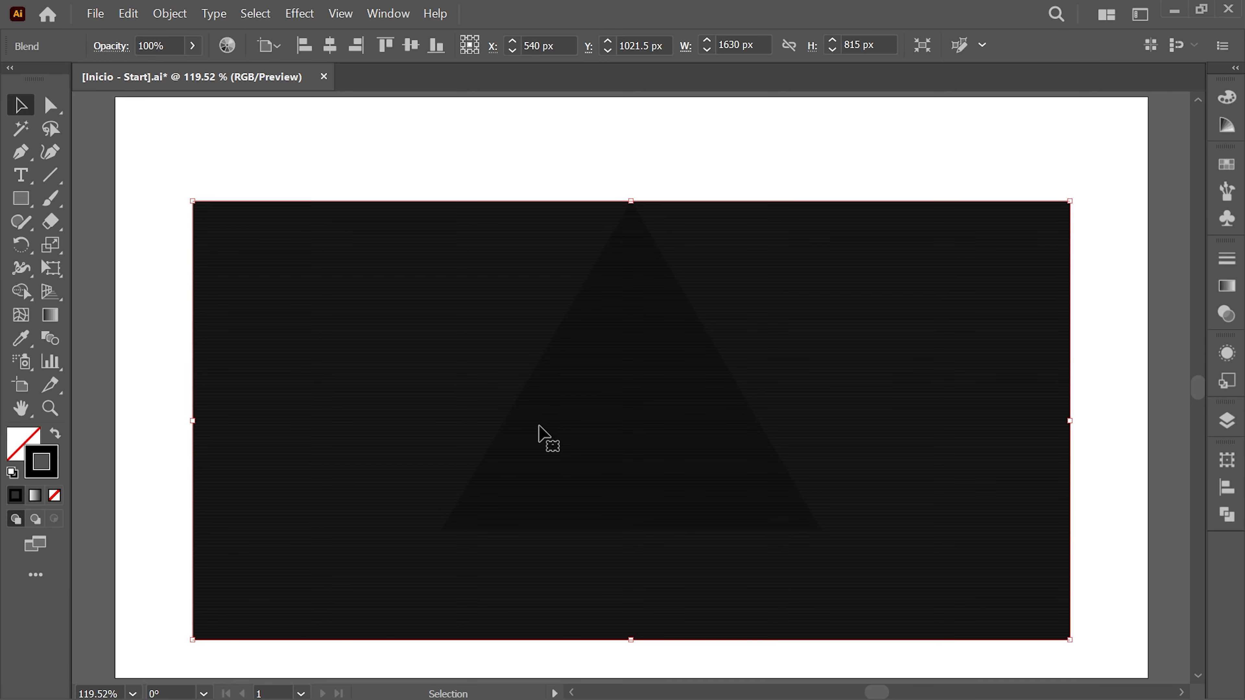
# Step: Set the blend's spacing to Specified Steps with 19 steps
pyautogui.click(170, 15)
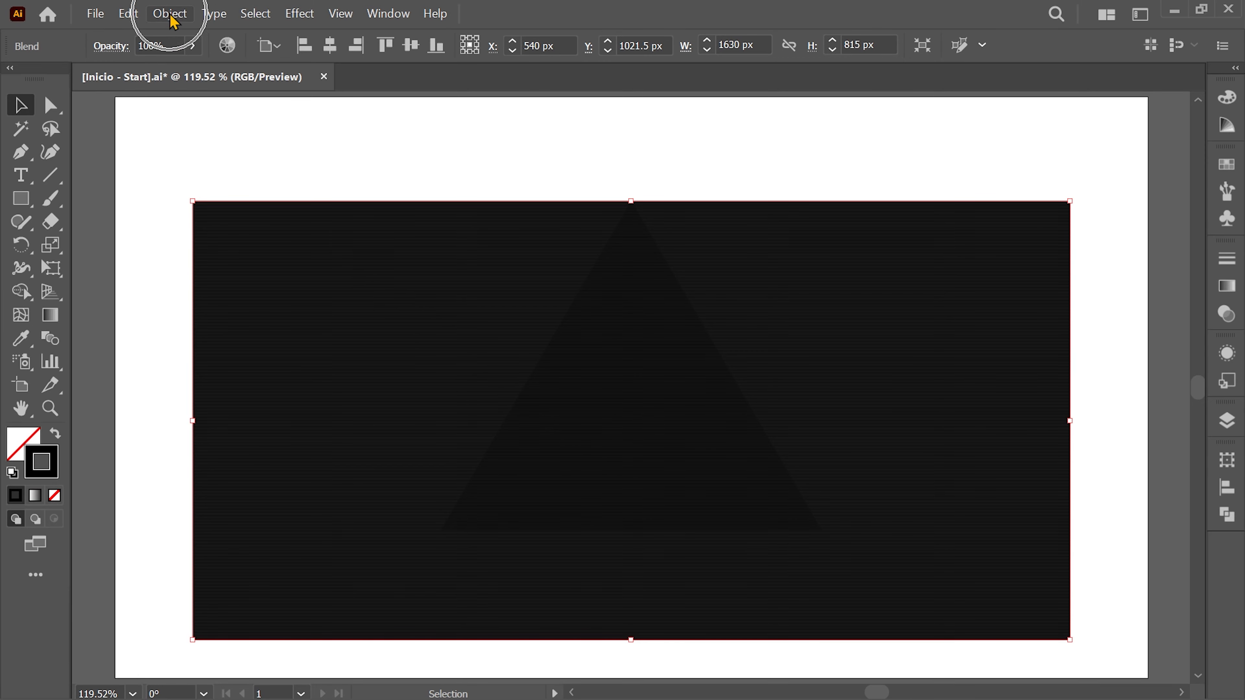
pyautogui.moveTo(434, 566)
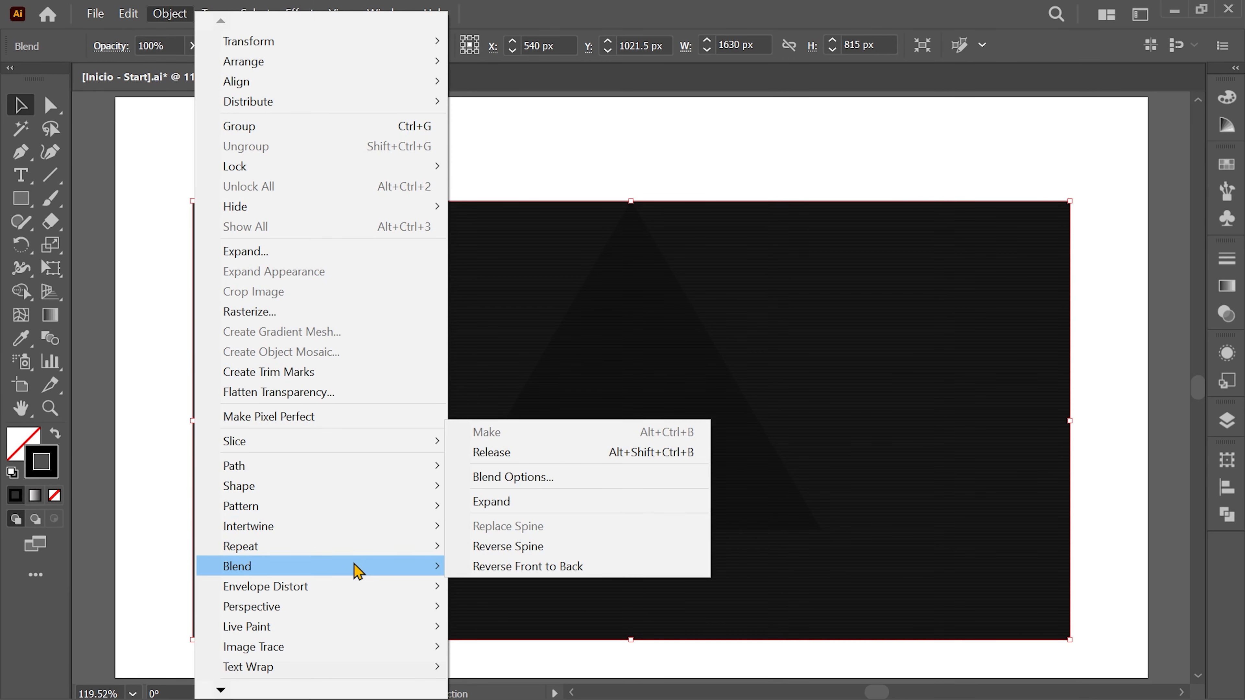
pyautogui.click(565, 482)
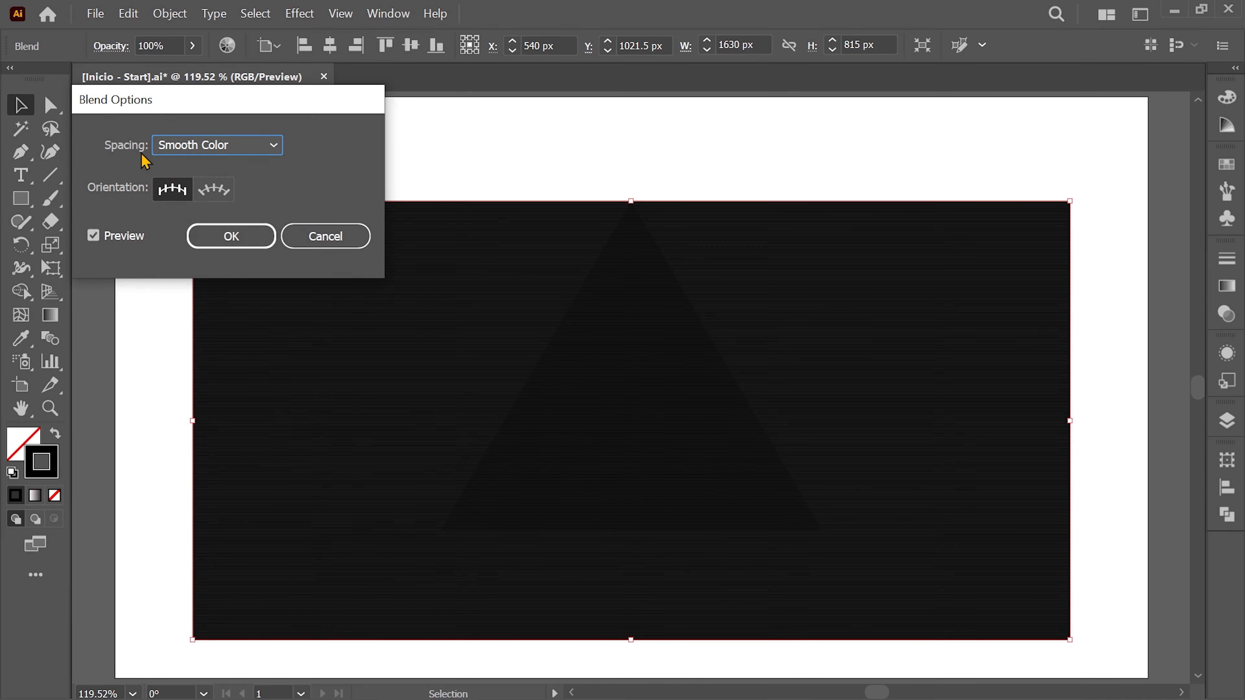
pyautogui.click(265, 147)
pyautogui.click(293, 189)
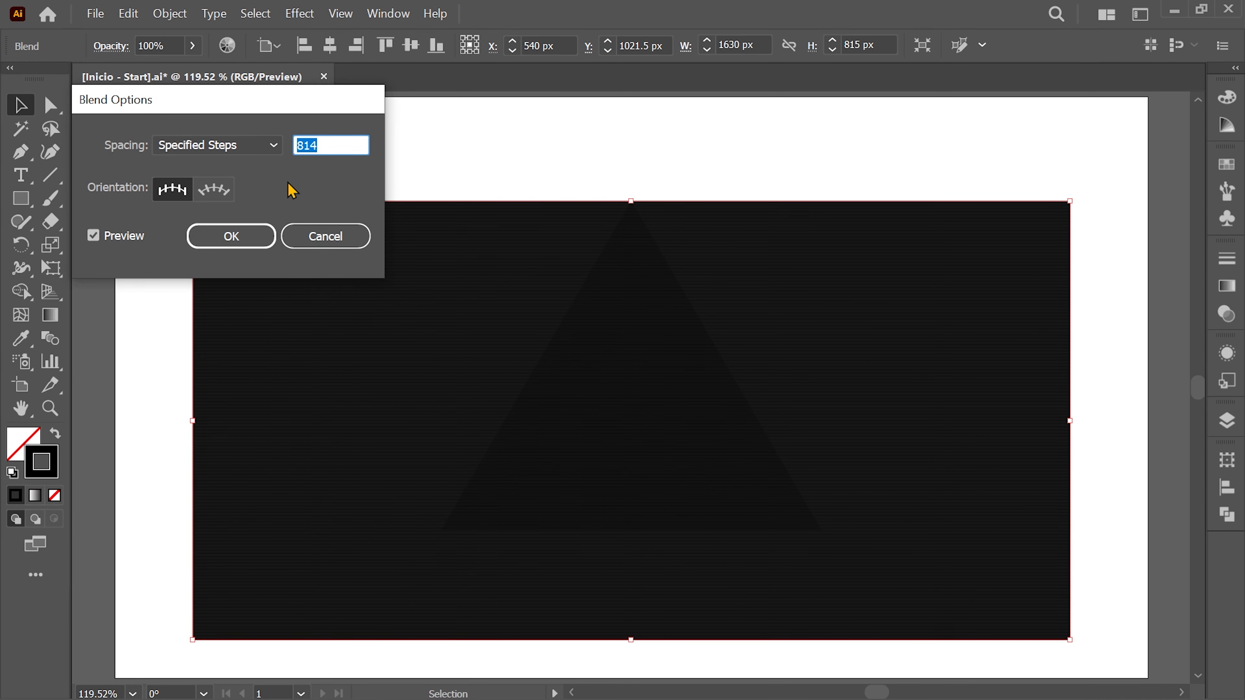
pyautogui.write('19')
pyautogui.click(250, 237)
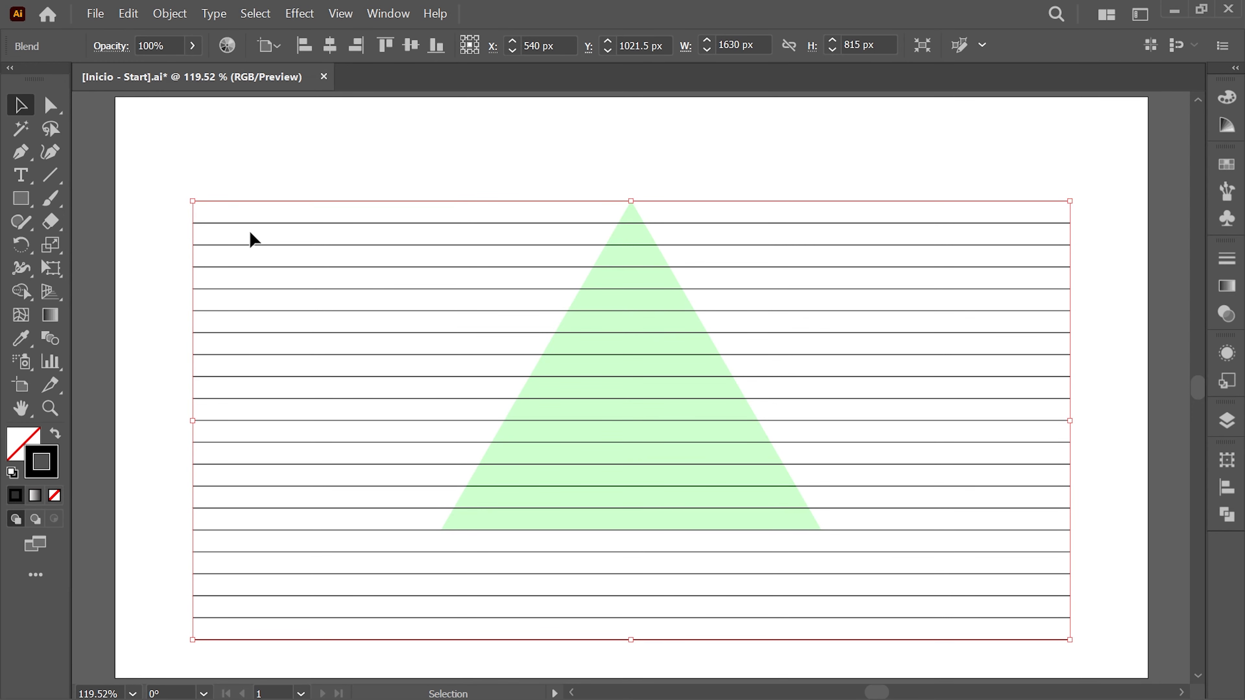
# Step: Create a copy of the blended horizontal lines rotated by 60°
pyautogui.click(172, 18)
pyautogui.moveTo(276, 45)
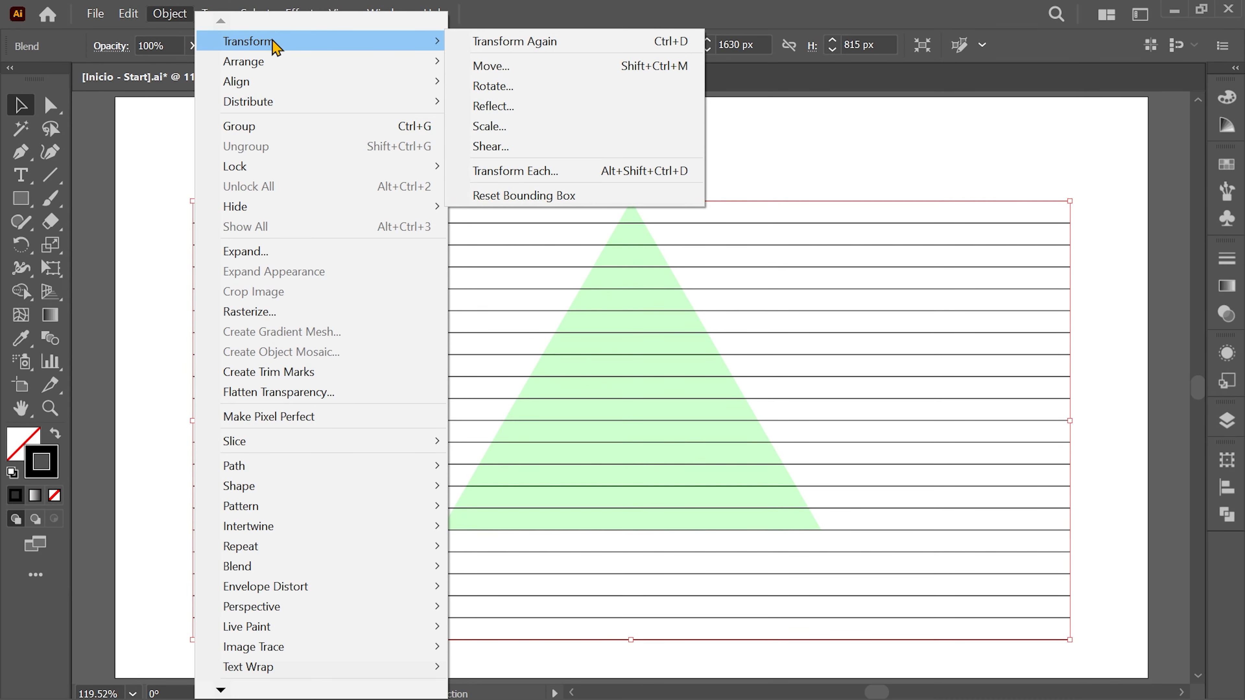
pyautogui.click(528, 92)
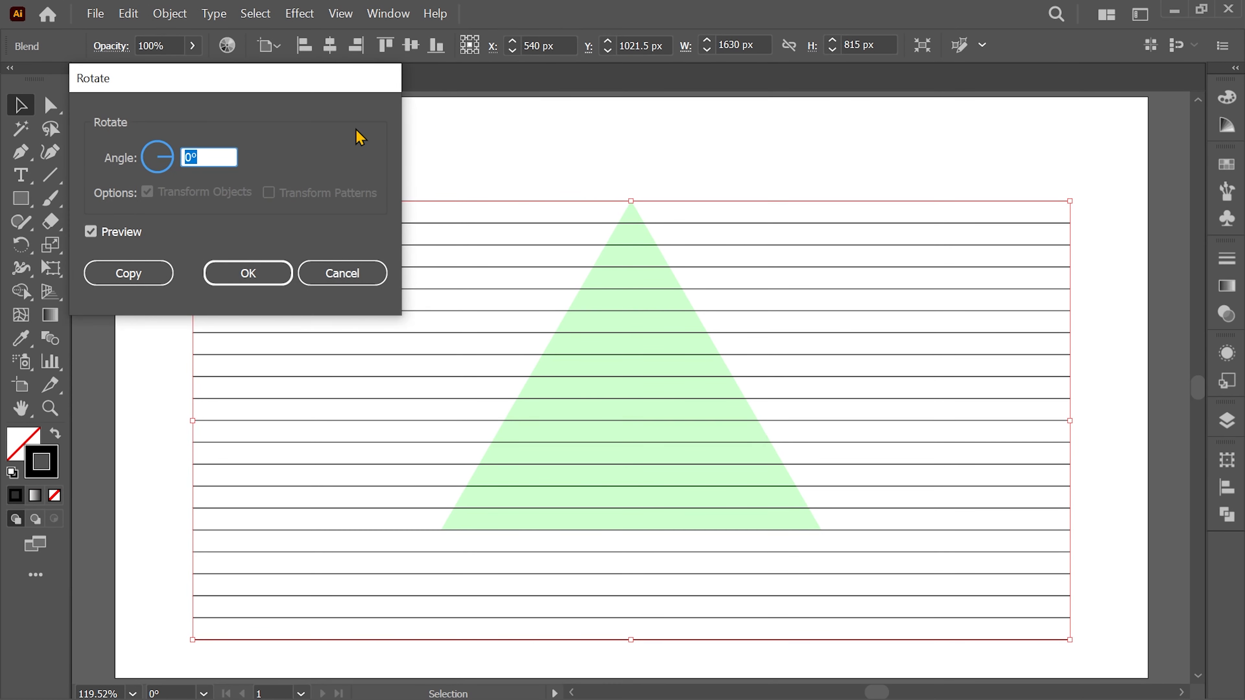
pyautogui.write('60')
pyautogui.click(139, 273)
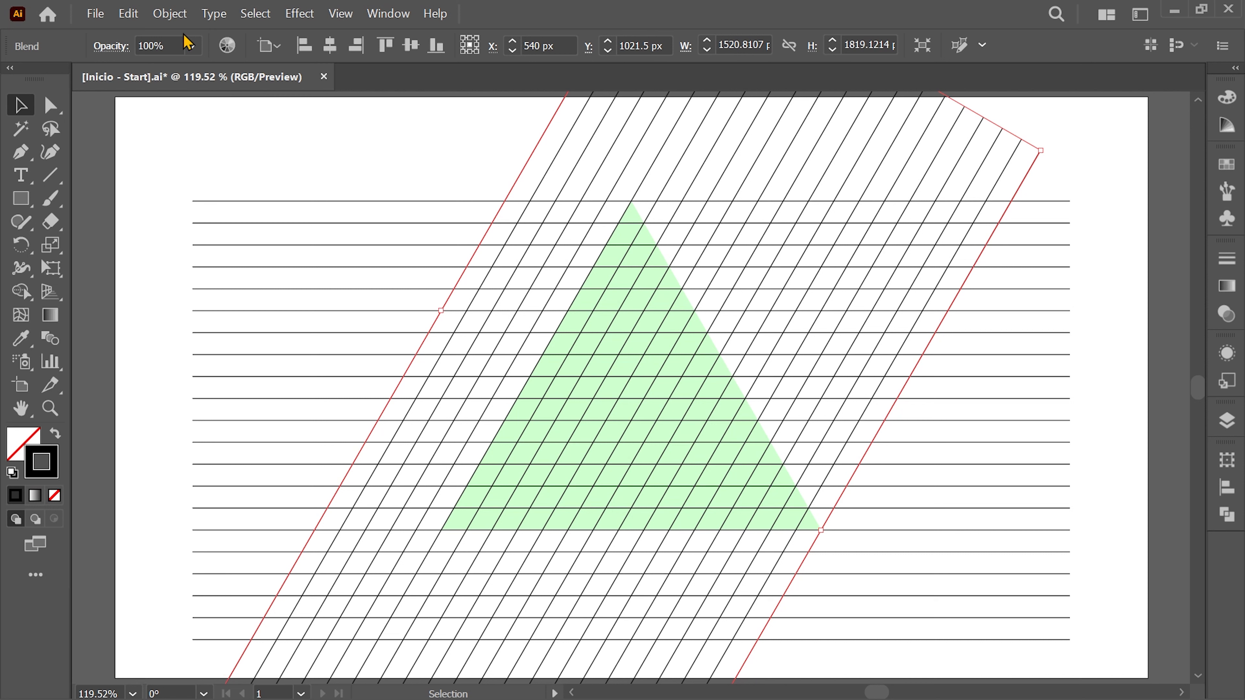
# Step: Create a reflected copy of the slanted line blend across the vertical axis
pyautogui.click(169, 13)
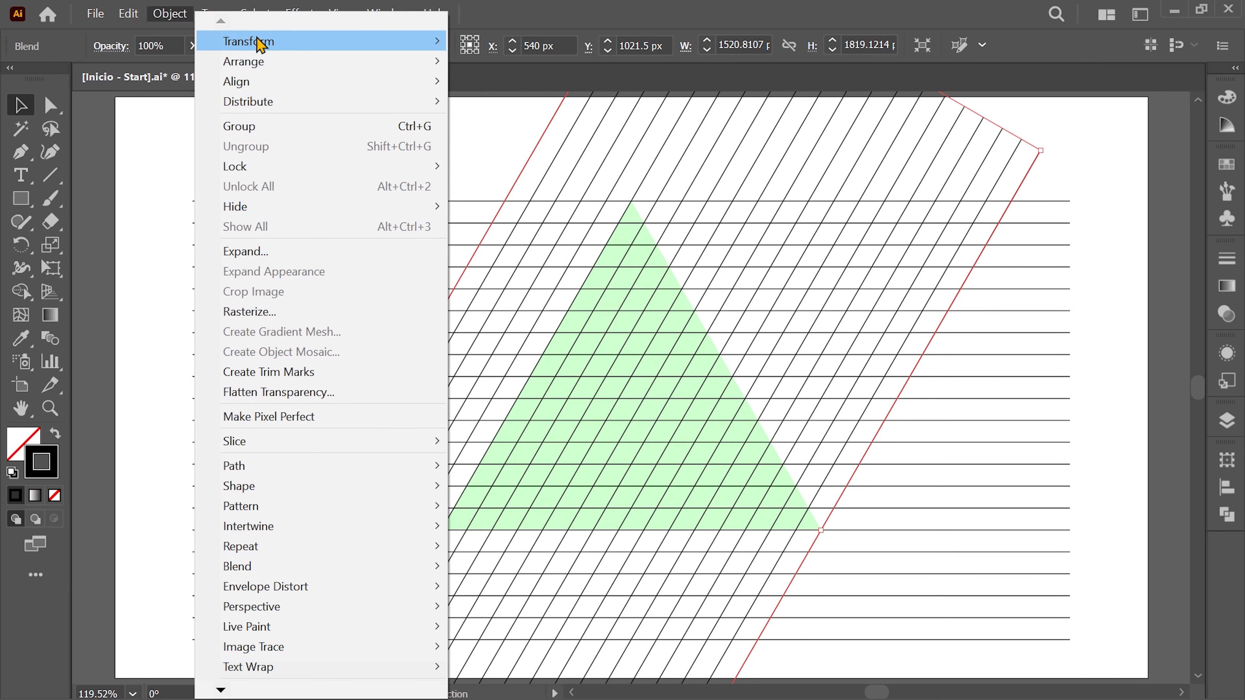
pyautogui.moveTo(282, 42)
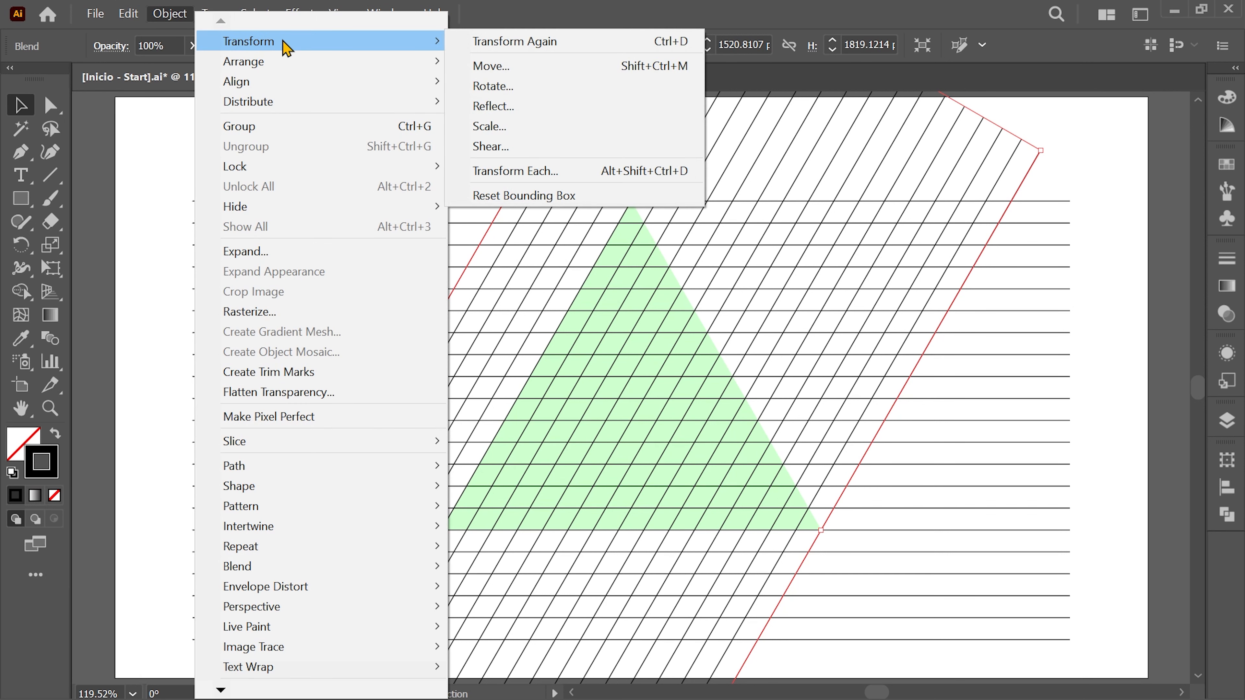
pyautogui.click(523, 106)
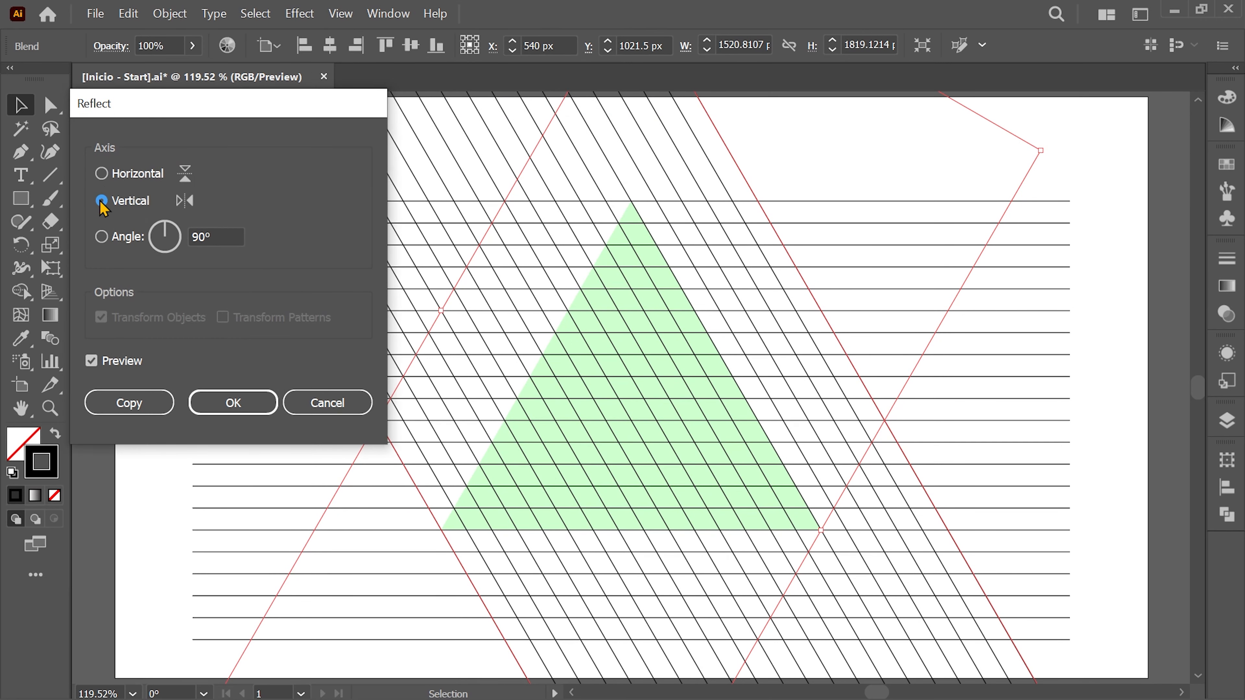
pyautogui.click(130, 404)
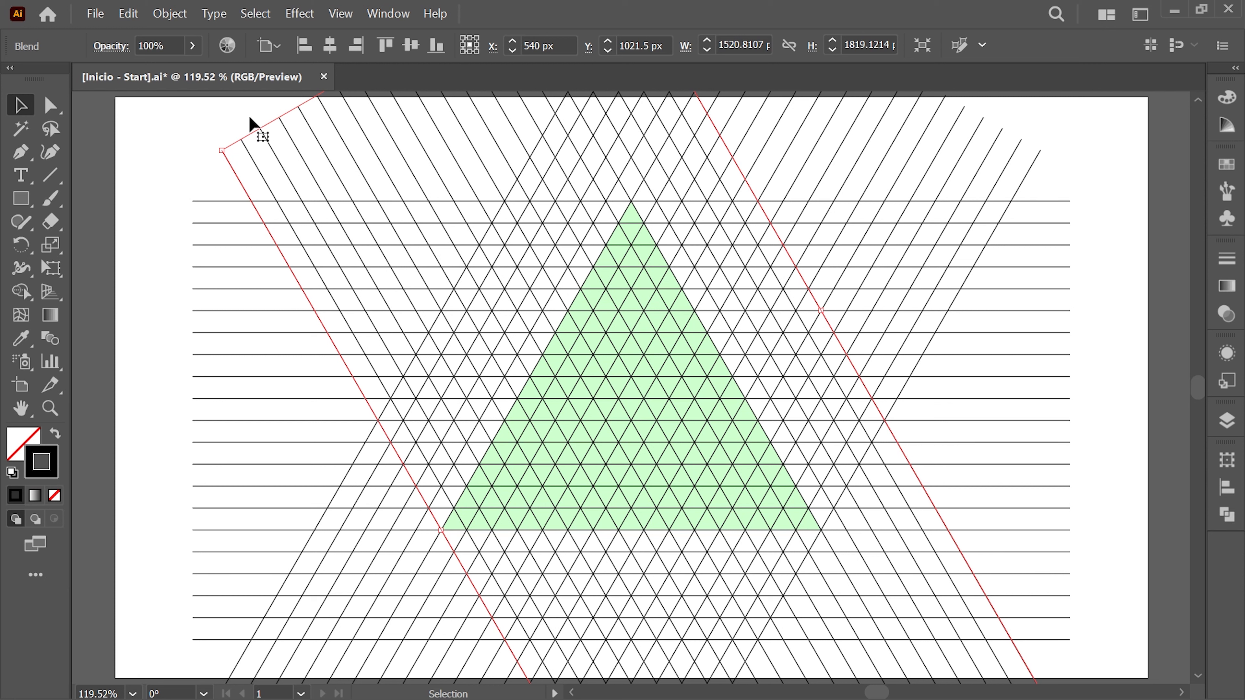
# Step: Select all the line blends and expand them into individual lines
pyautogui.click(264, 17)
pyautogui.click(295, 34)
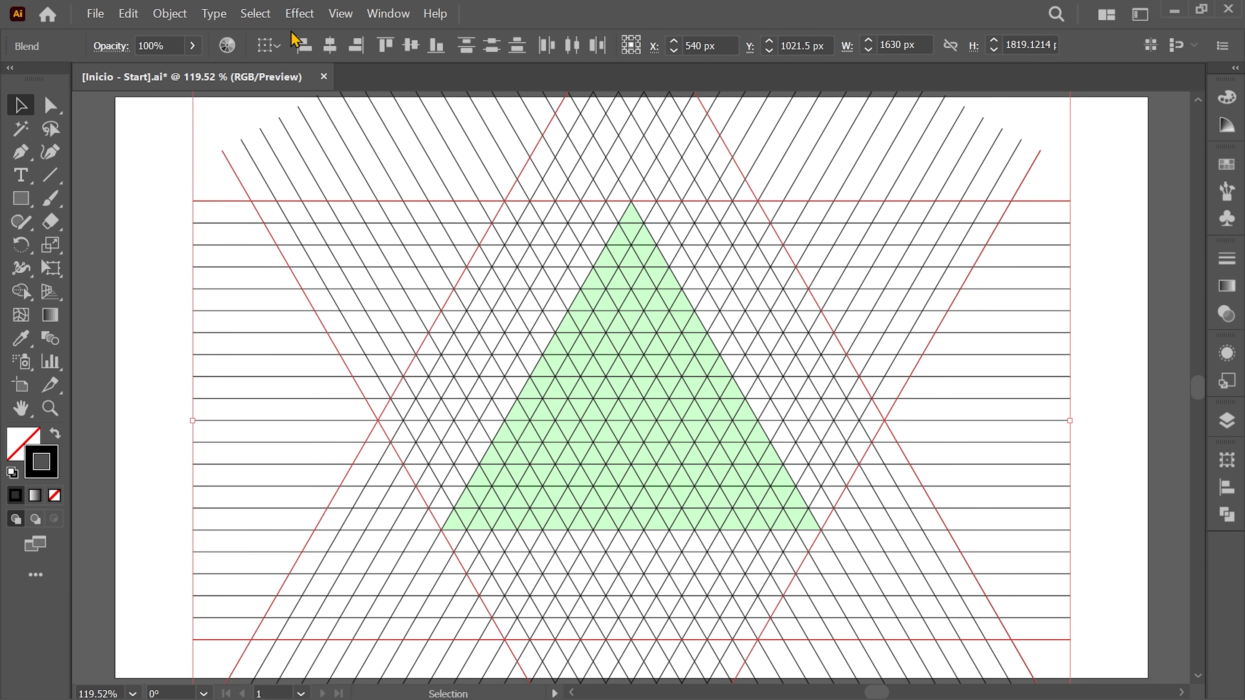
pyautogui.click(174, 16)
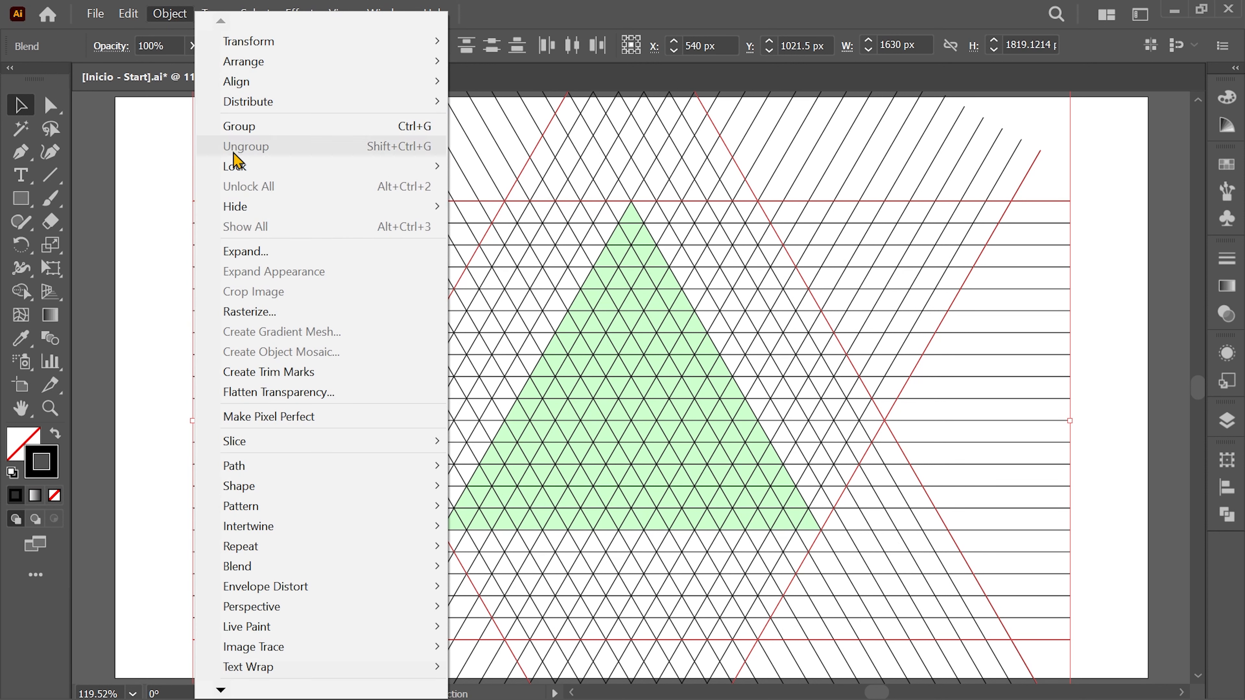
pyautogui.click(285, 252)
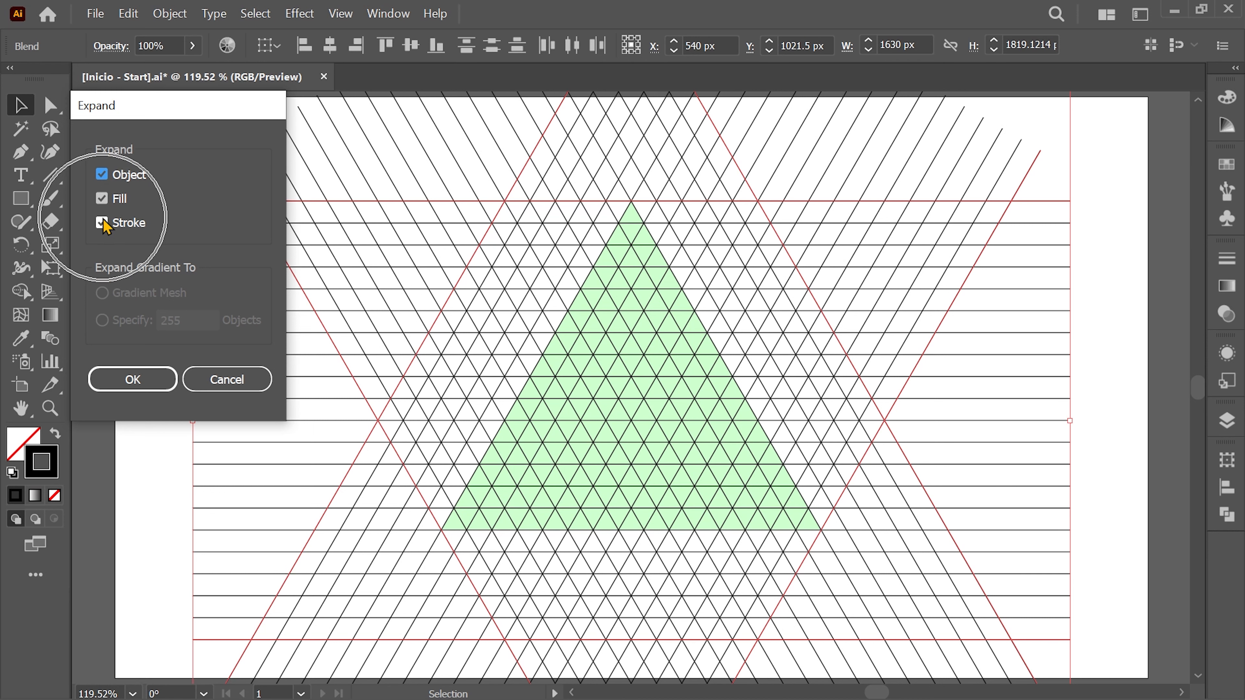
pyautogui.click(156, 381)
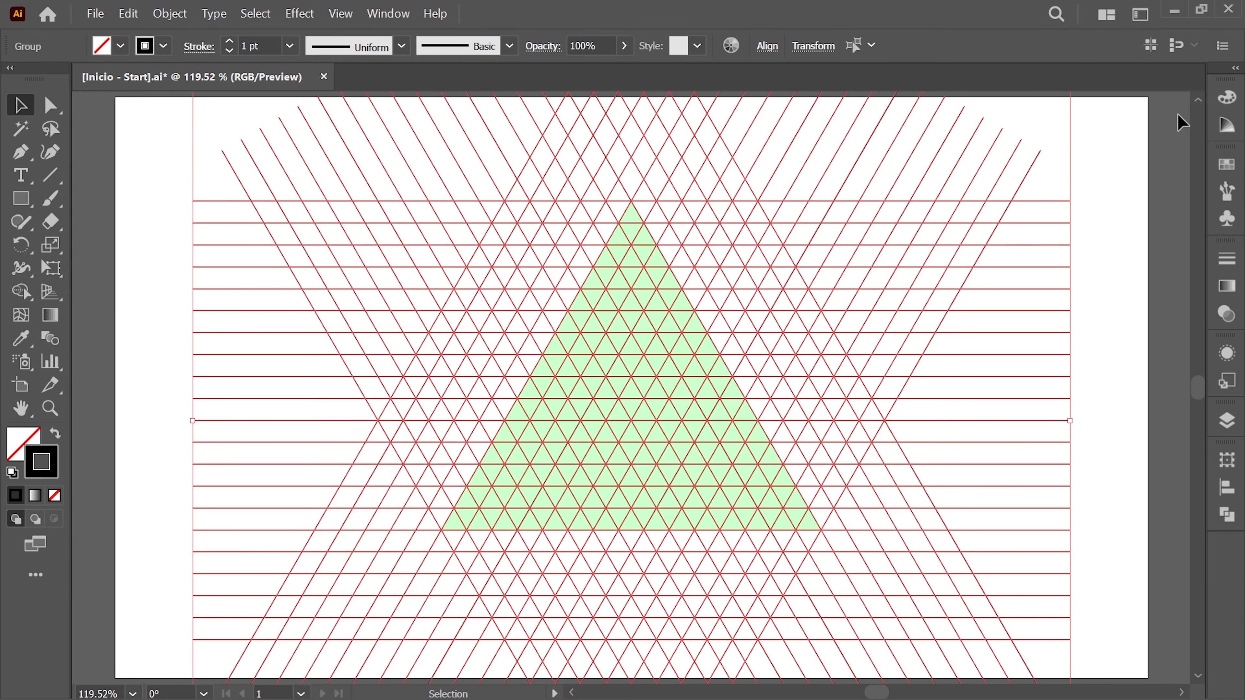
# Step: Set the grid lines' stroke to none and set up the Live Paint Bucket with a black fill
pyautogui.click(1227, 99)
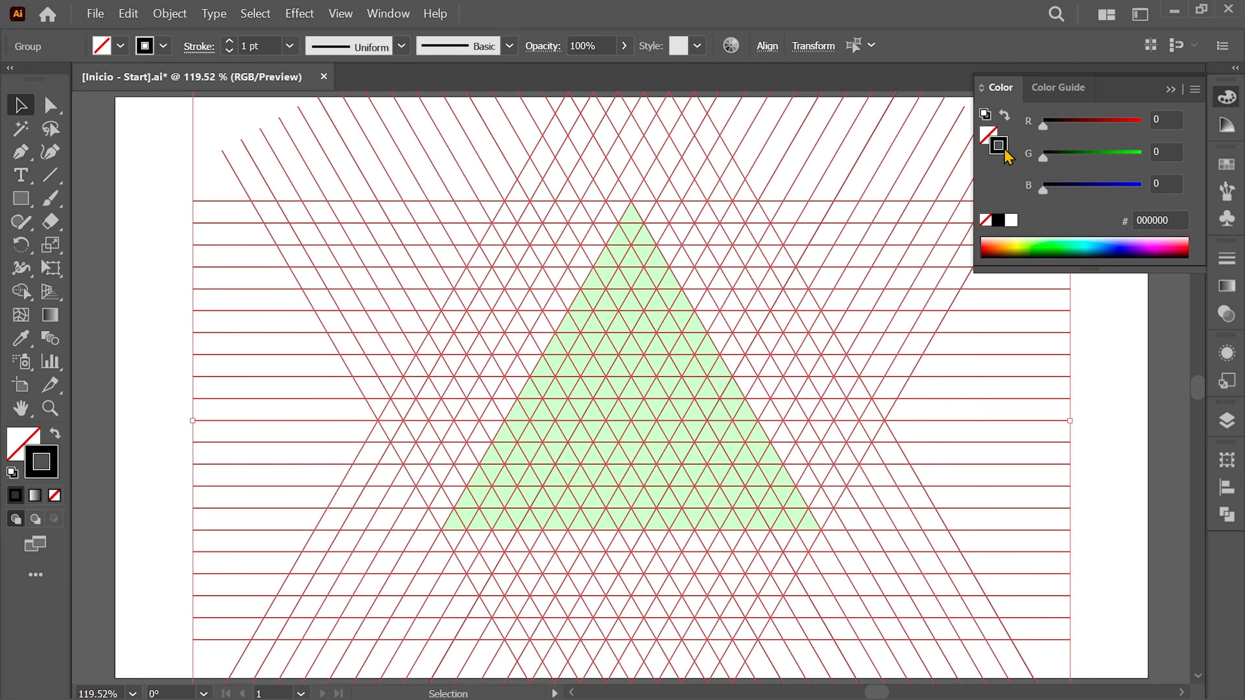
pyautogui.click(985, 220)
pyautogui.click(20, 292)
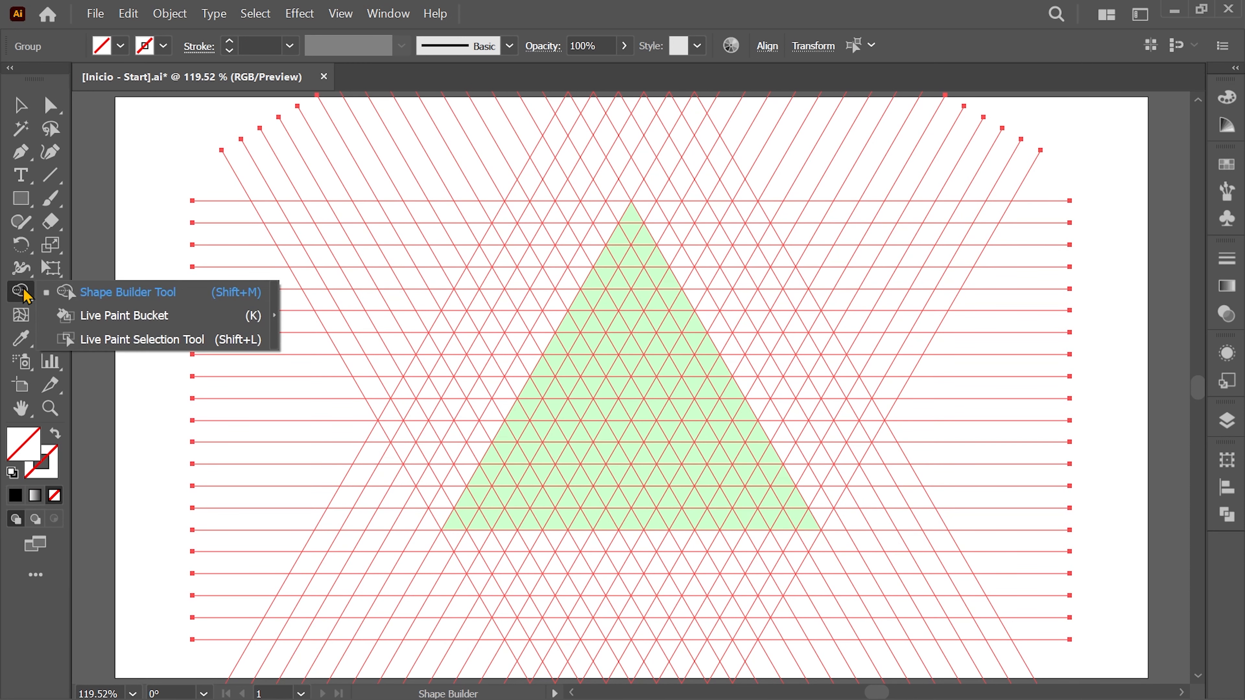
pyautogui.click(192, 320)
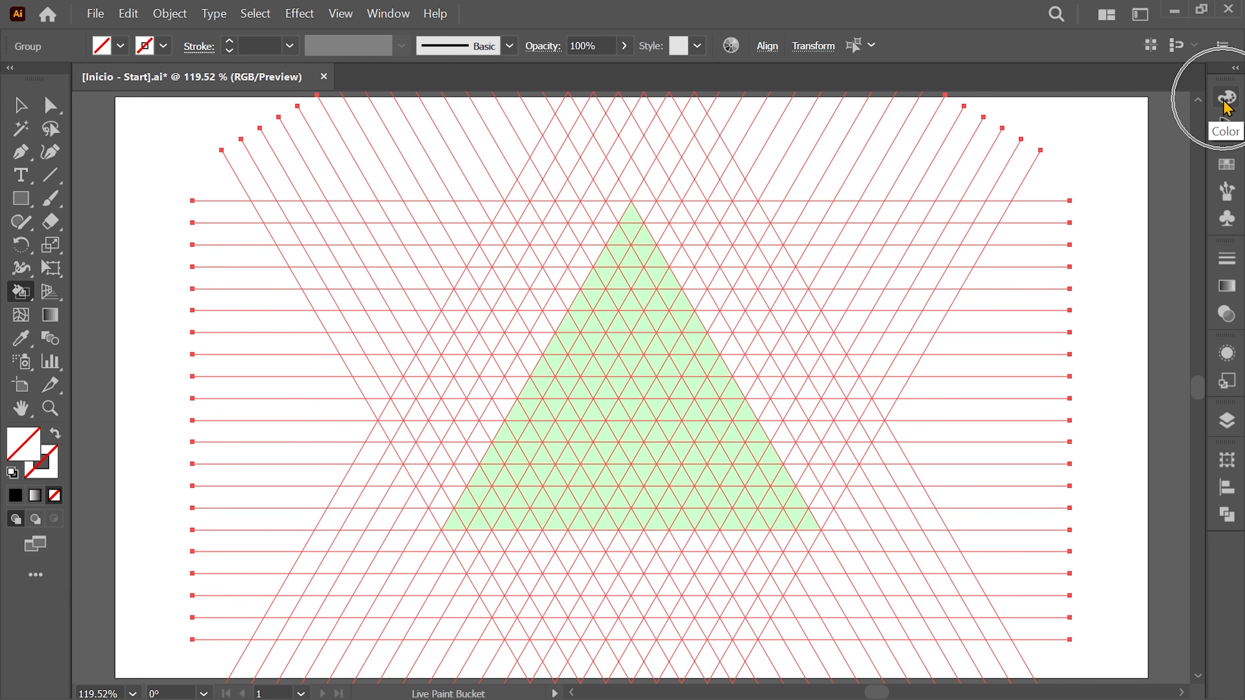
pyautogui.click(1225, 98)
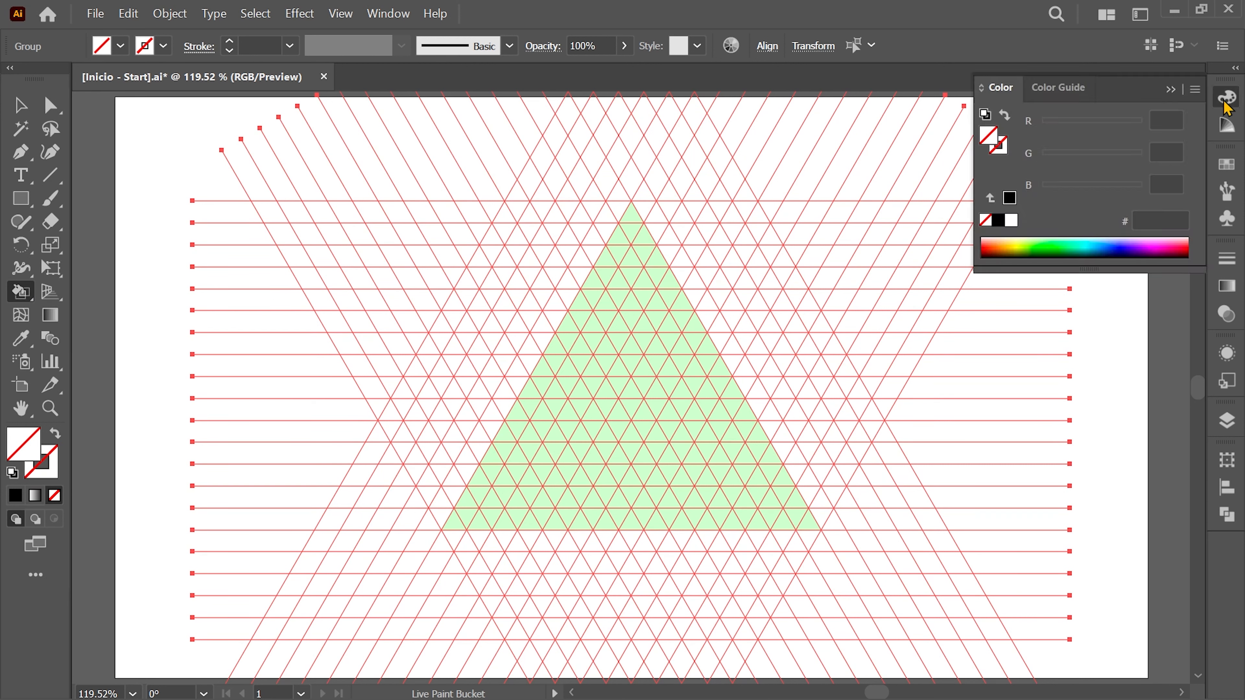
pyautogui.click(990, 145)
pyautogui.click(998, 220)
pyautogui.click(1225, 101)
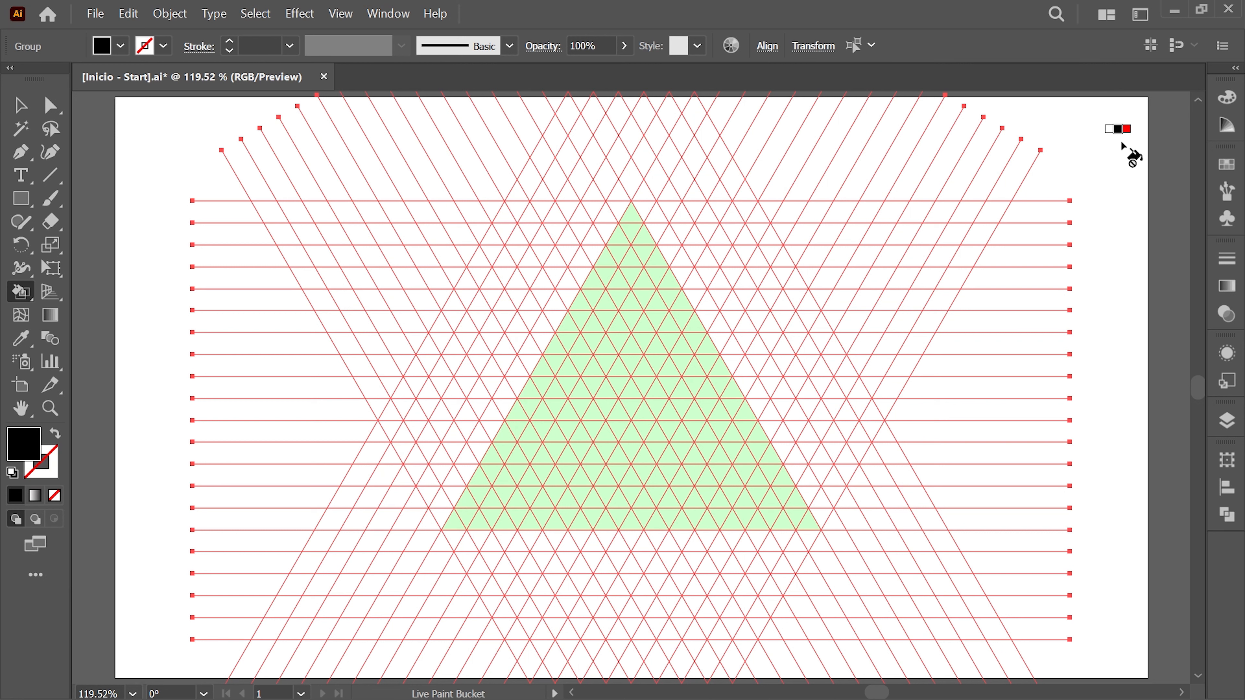
# Step: Paint grid cells black as nested bands inside the green triangle: three horizontal, three parallel to its right side and three parallel to its left side
pyautogui.moveTo(505, 520); pyautogui.dragTo(813, 519)
pyautogui.moveTo(580, 483); pyautogui.dragTo(784, 475)
pyautogui.moveTo(718, 432); pyautogui.dragTo(595, 431)
pyautogui.moveTo(628, 208); pyautogui.dragTo(777, 469)
pyautogui.moveTo(607, 247)
pyautogui.mouseDown()
pyautogui.moveTo(652, 355)
pyautogui.moveTo(706, 429)
pyautogui.mouseUp()
pyautogui.moveTo(604, 346); pyautogui.dragTo(648, 420)
pyautogui.moveTo(619, 416); pyautogui.dragTo(592, 460)
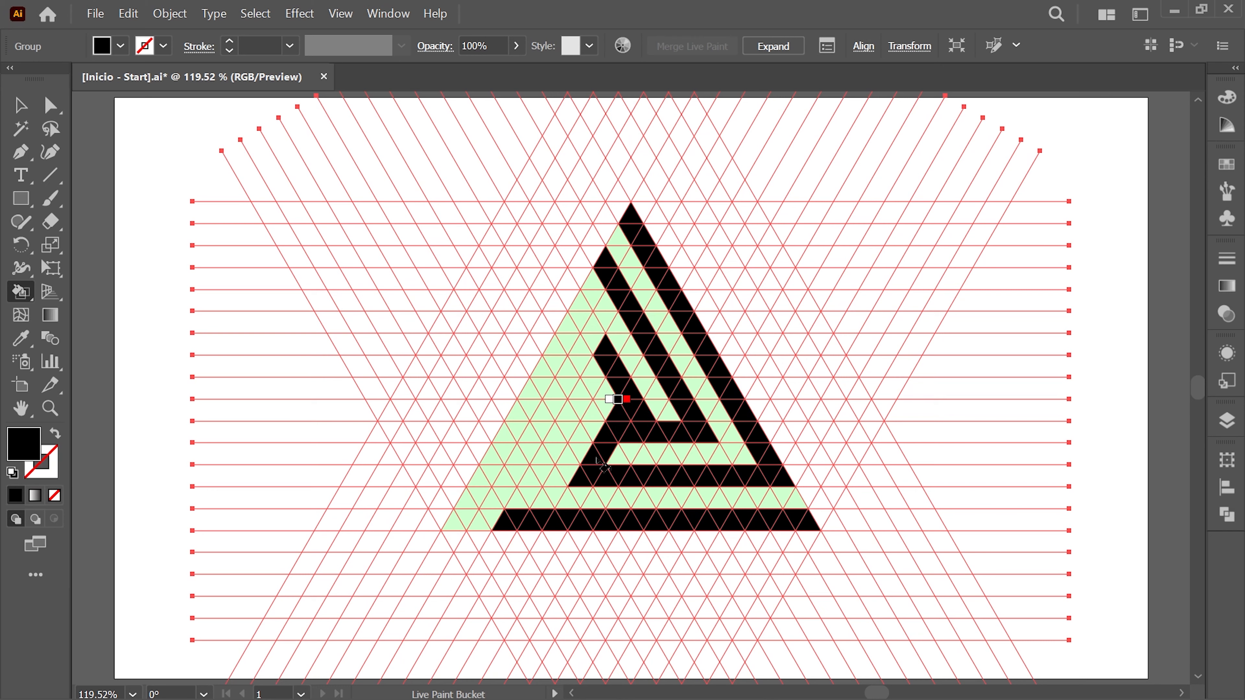
pyautogui.moveTo(598, 367); pyautogui.dragTo(510, 515)
pyautogui.moveTo(595, 282)
pyautogui.mouseDown()
pyautogui.moveTo(486, 494)
pyautogui.moveTo(455, 520)
pyautogui.mouseUp()
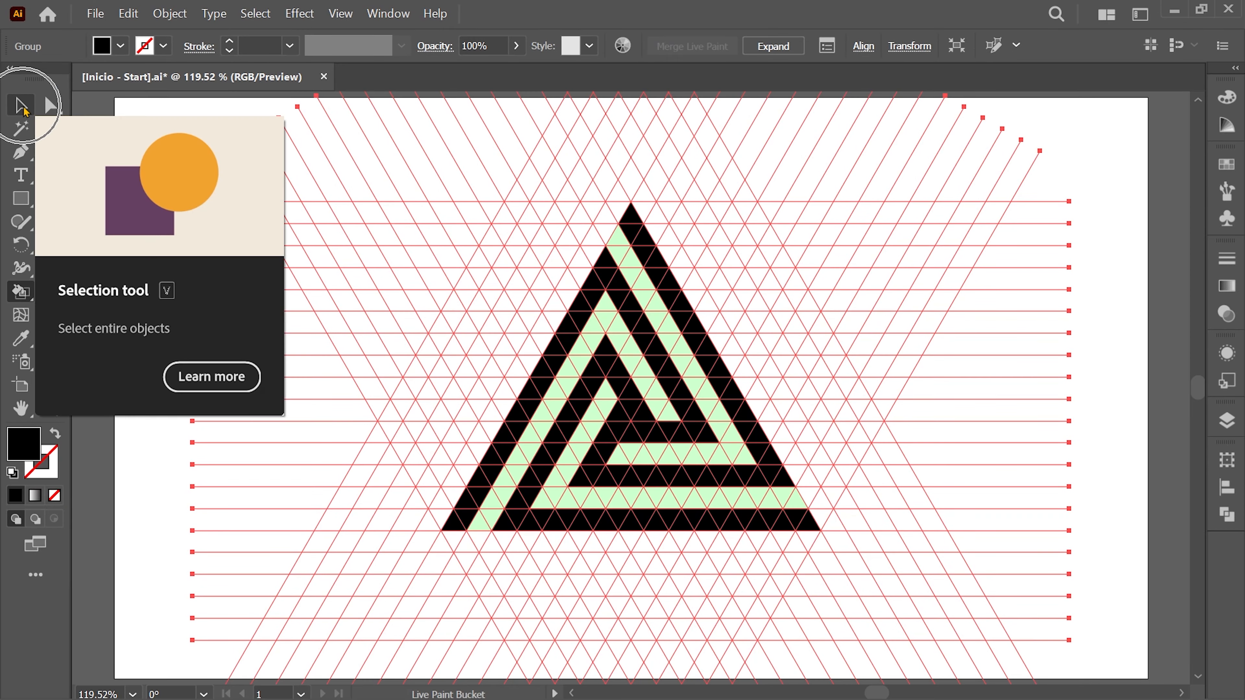
# Step: Expand the Live Paint group into separate black shapes
pyautogui.click(21, 106)
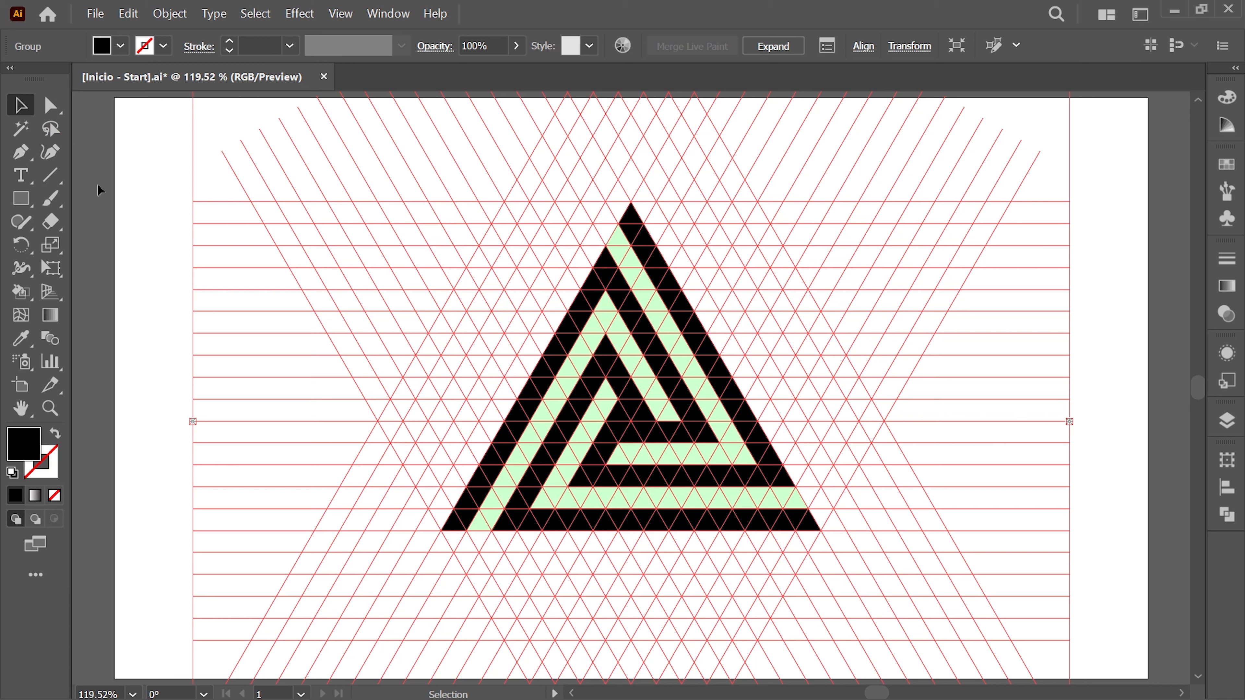
pyautogui.click(177, 20)
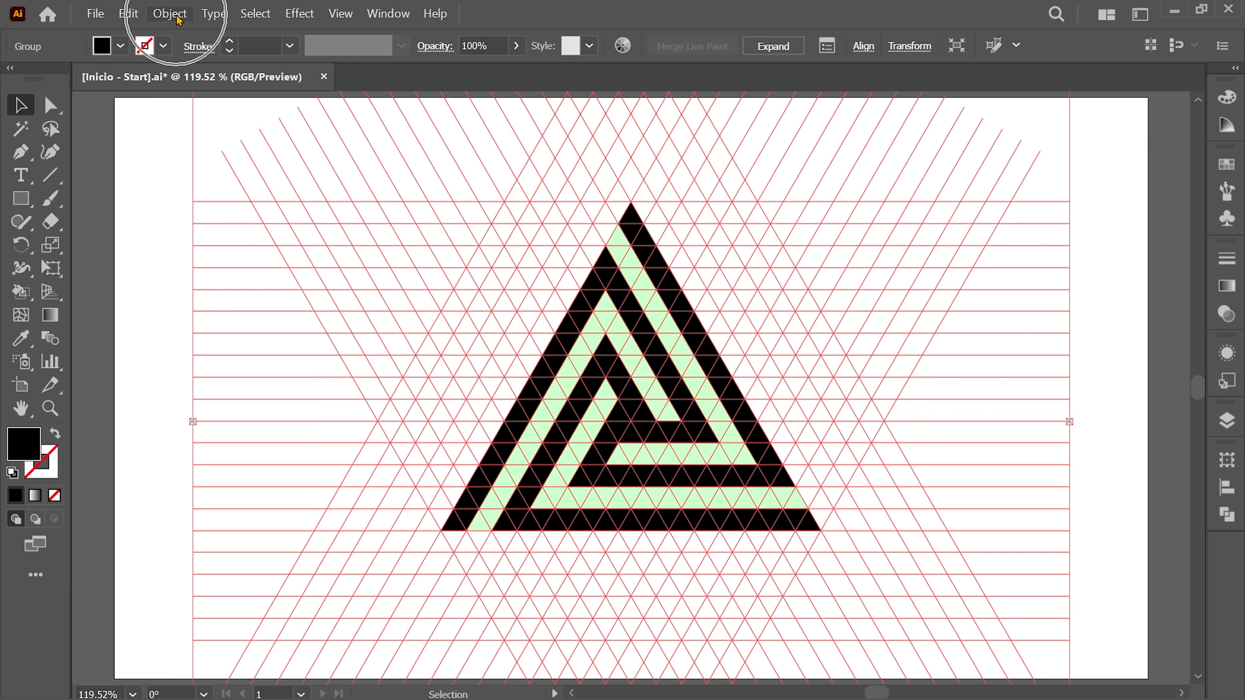
pyautogui.click(286, 254)
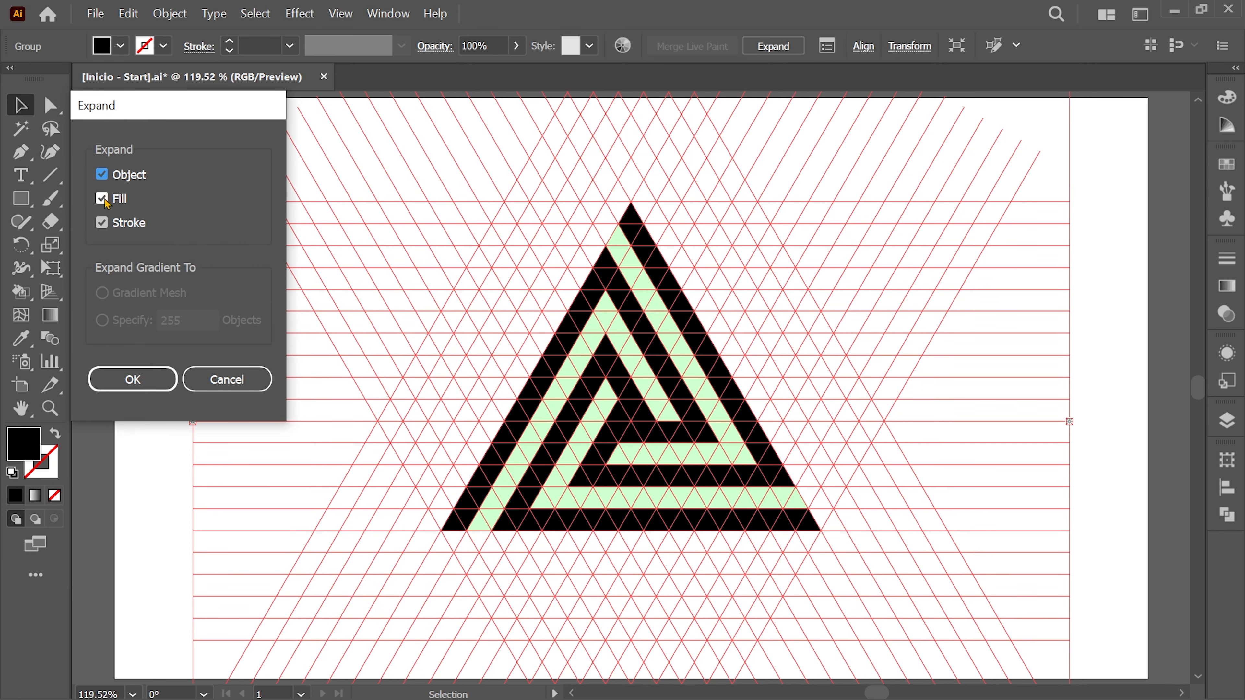
pyautogui.click(154, 380)
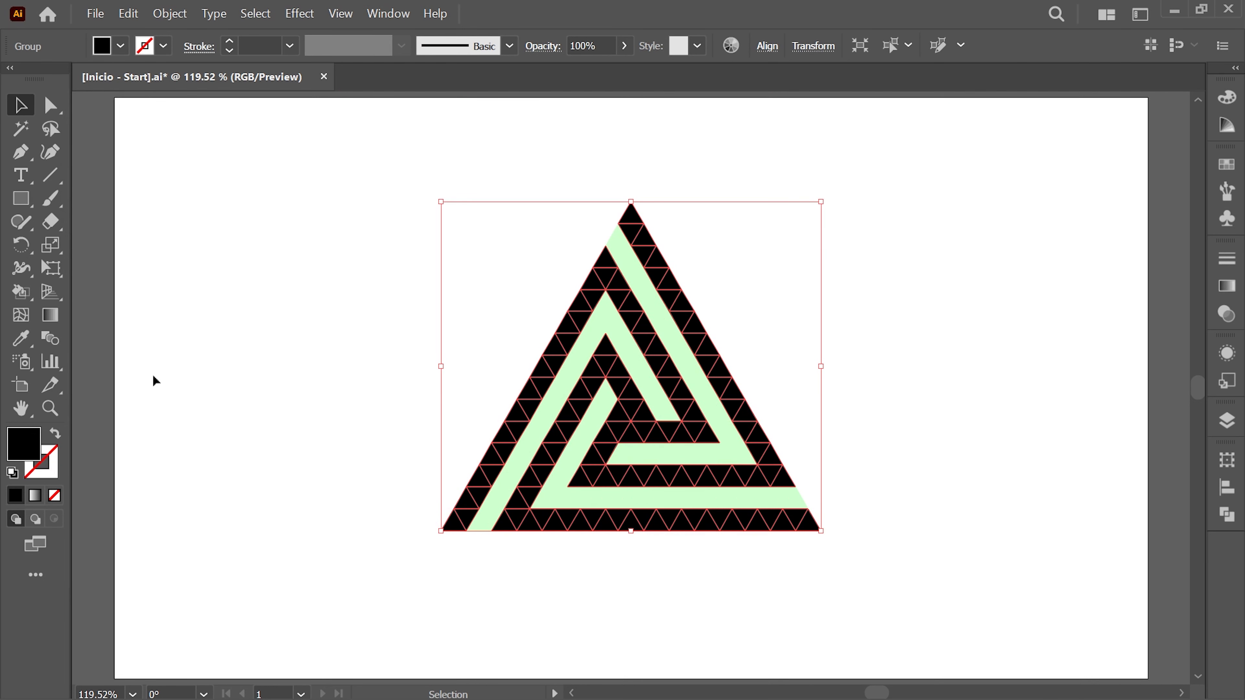
# Step: Merge the small black triangles with the Pathfinder Unite shape mode
pyautogui.click(392, 15)
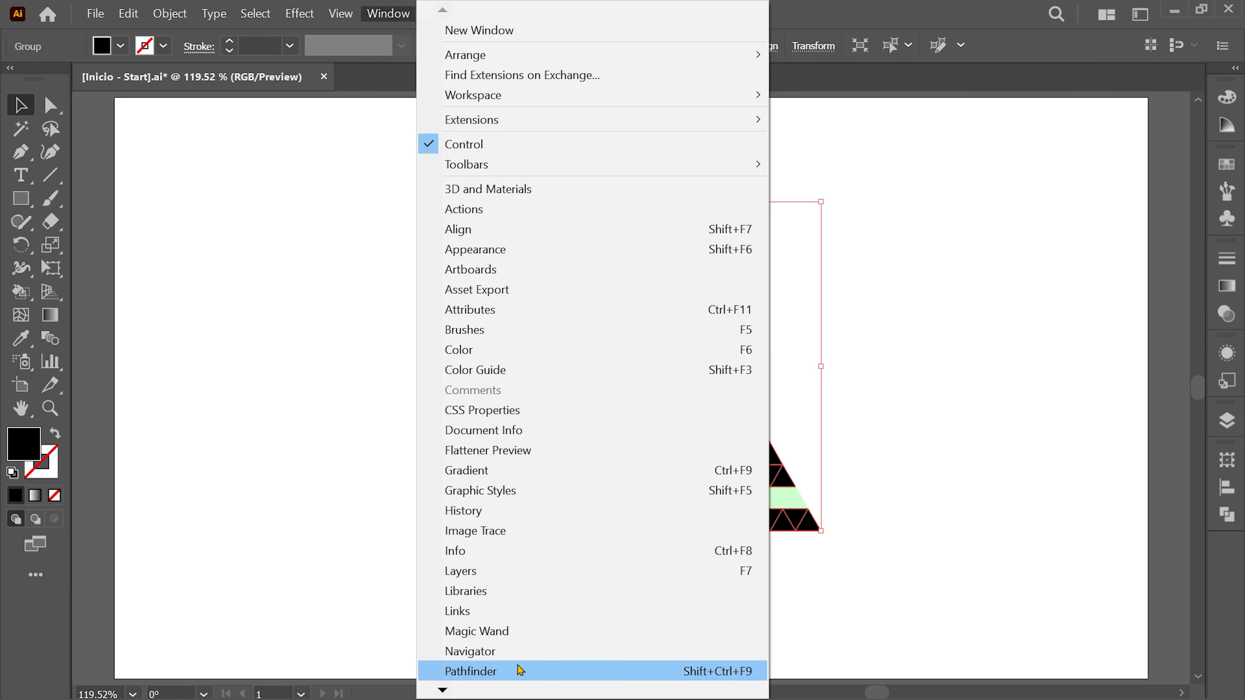
pyautogui.click(525, 671)
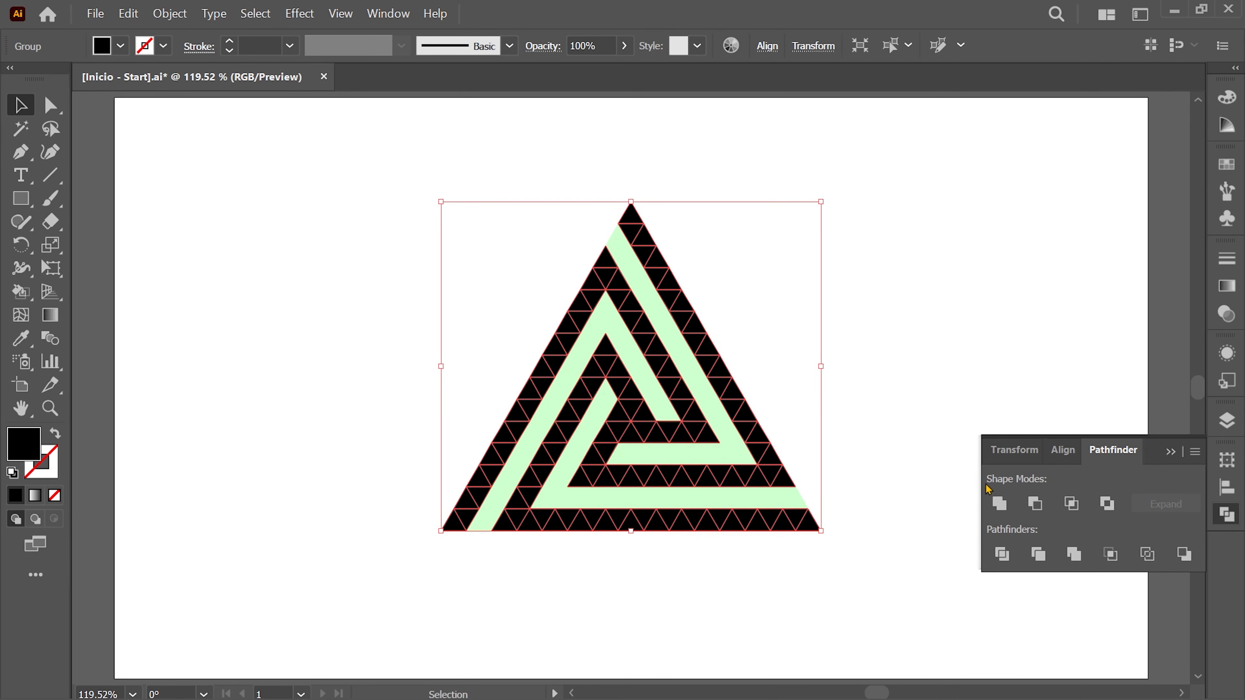
pyautogui.click(999, 504)
pyautogui.click(1226, 515)
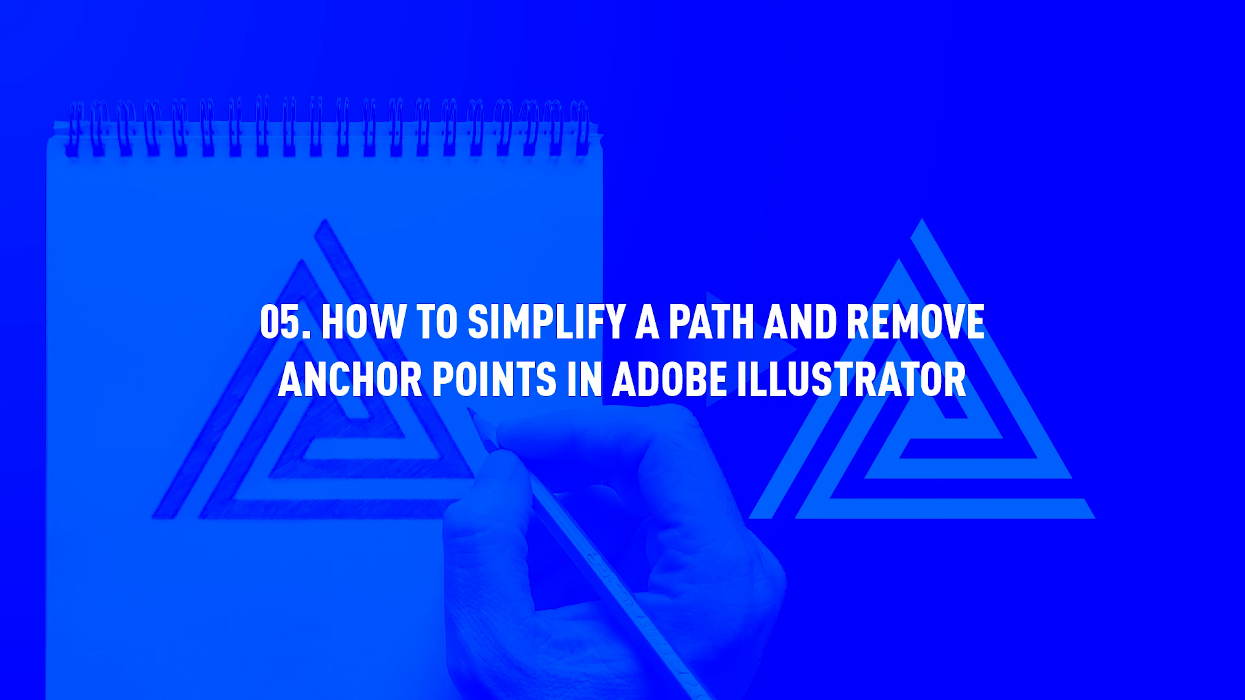